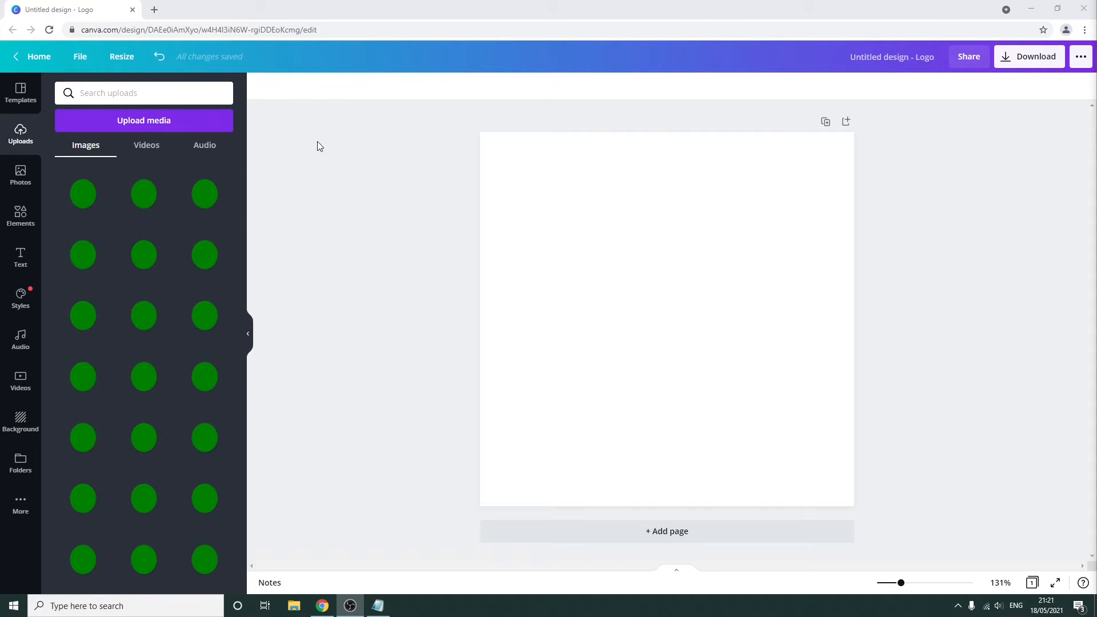
Try to upload the TestLogo SVG file from the device's Vector Image folder
click(166, 118)
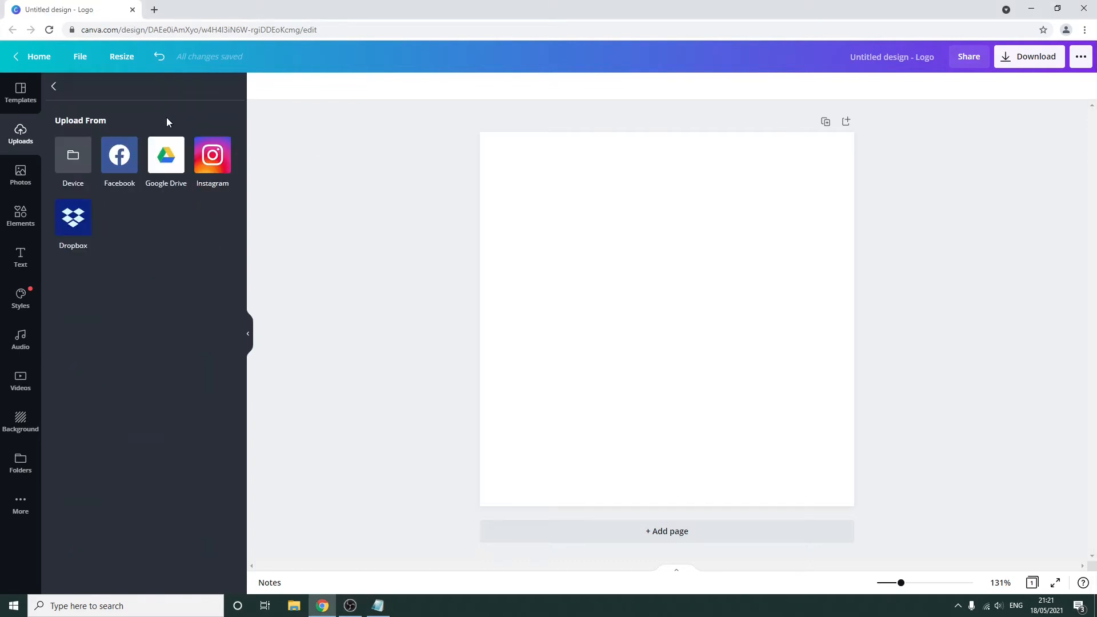
click(73, 155)
click(123, 86)
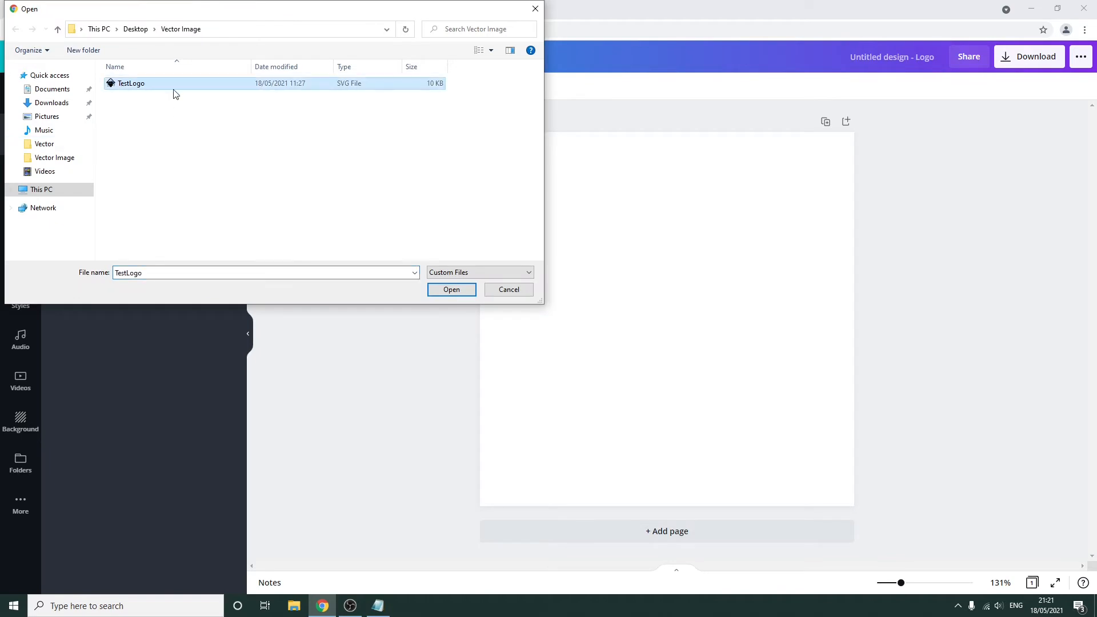
click(449, 292)
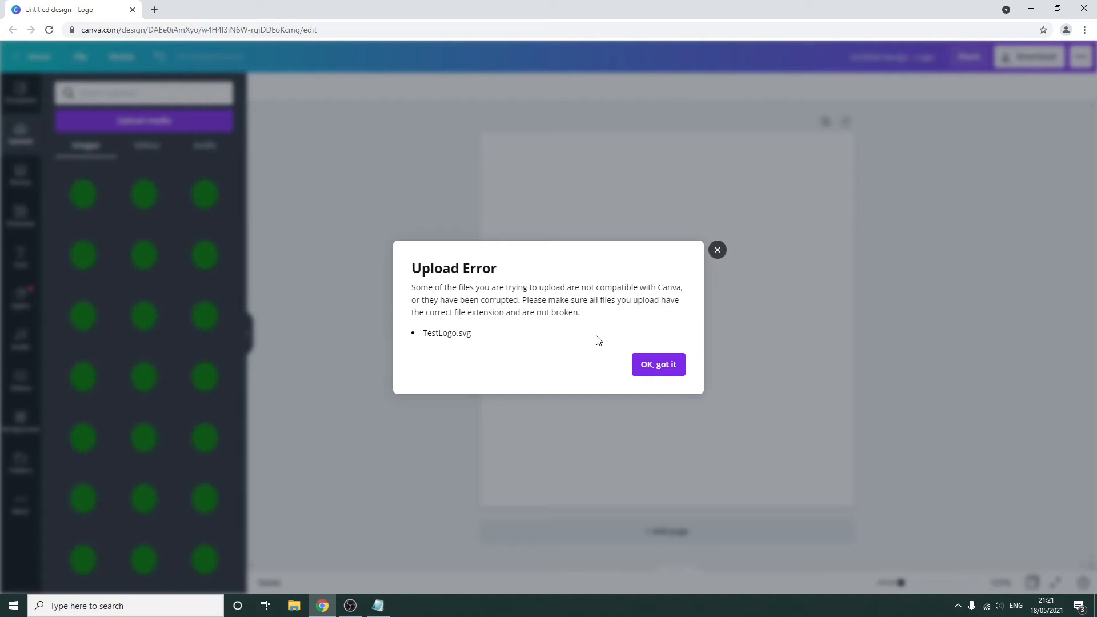
click(670, 366)
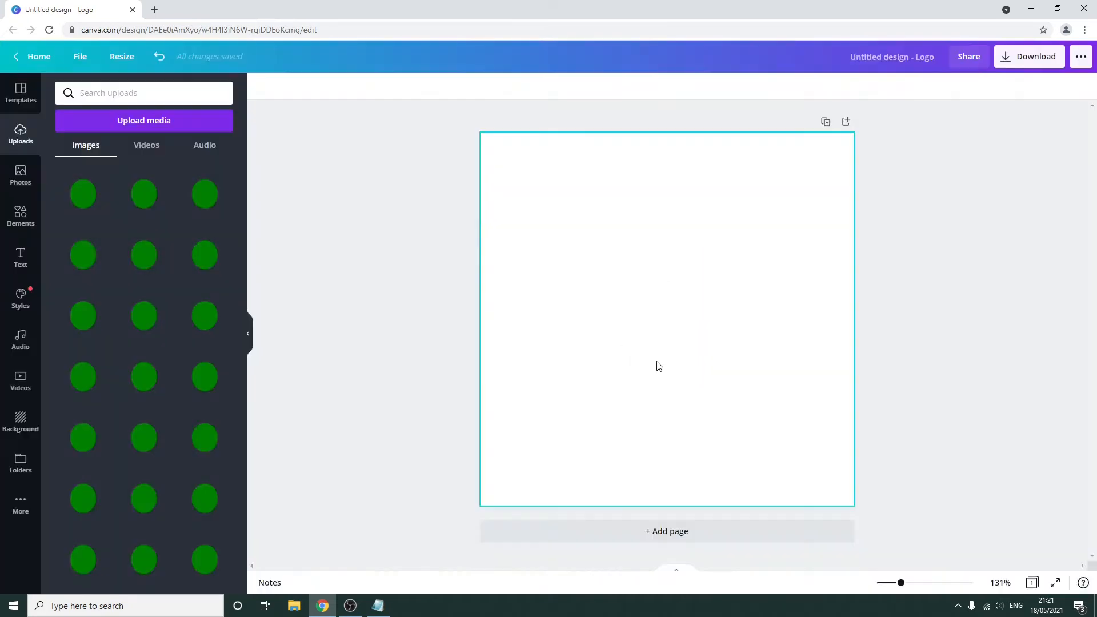
Switch to Inkscape and check which version of the program is installed
click(1031, 8)
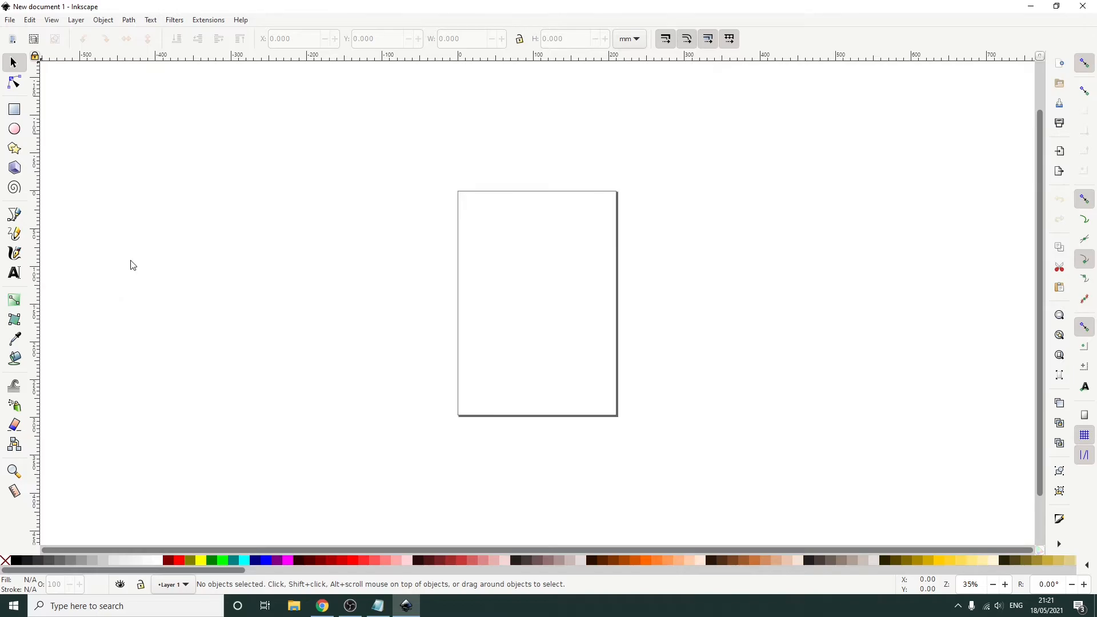
click(241, 20)
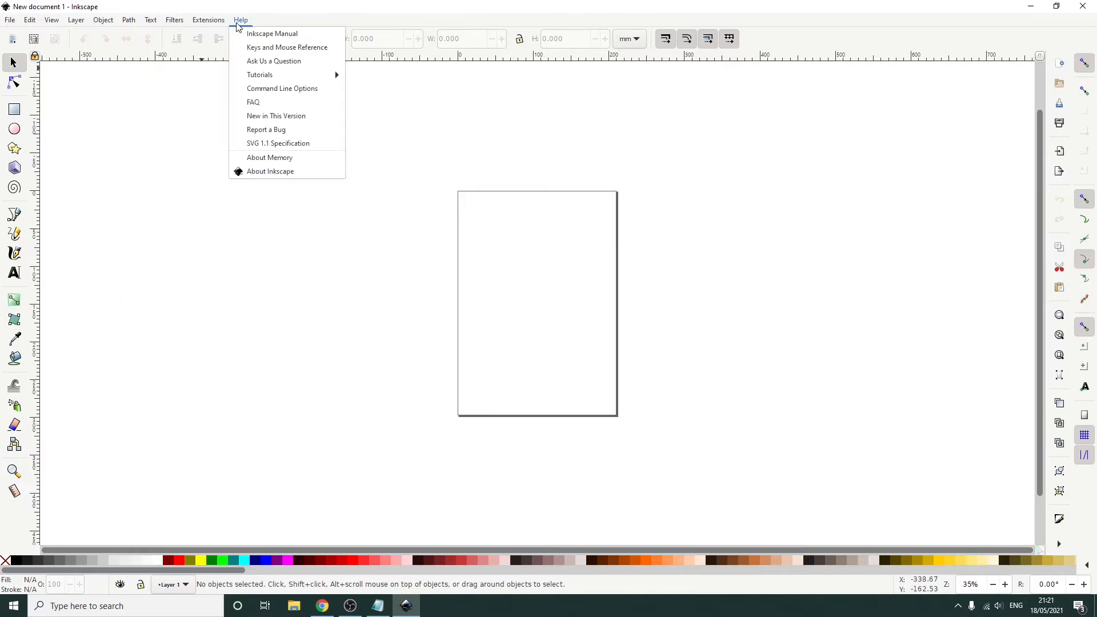
click(275, 172)
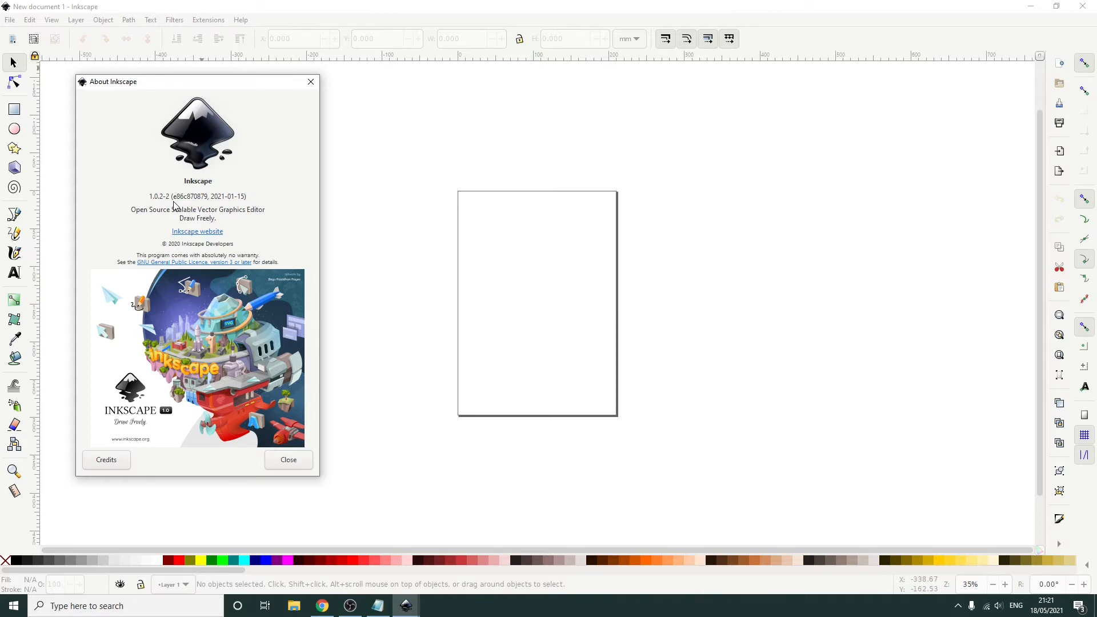
click(297, 460)
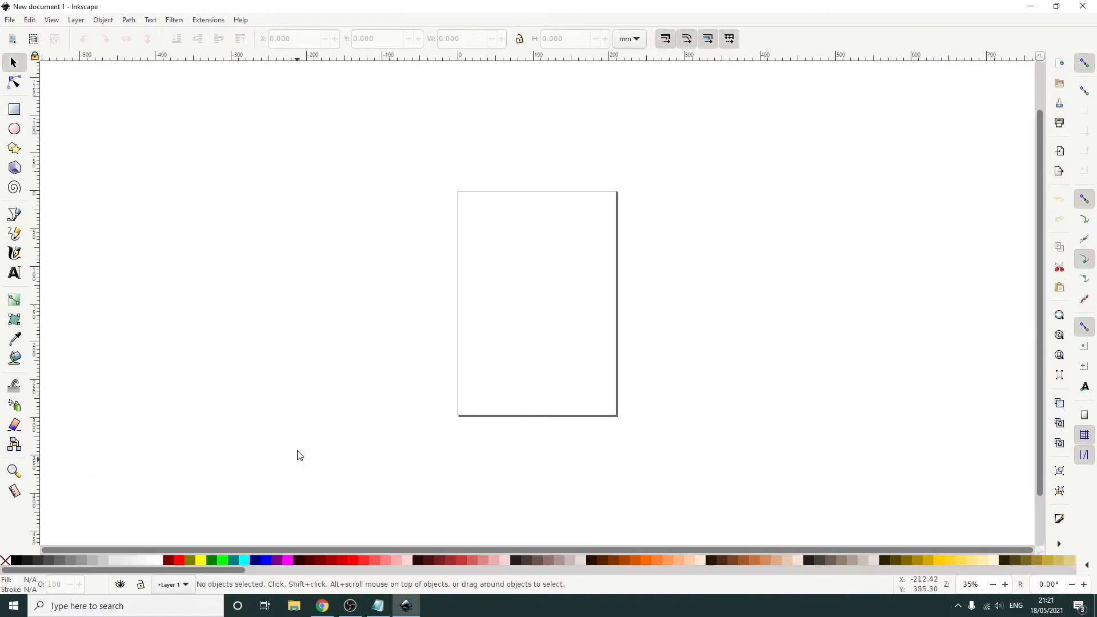
Set both the document's display units and its custom page size units to px
click(9, 22)
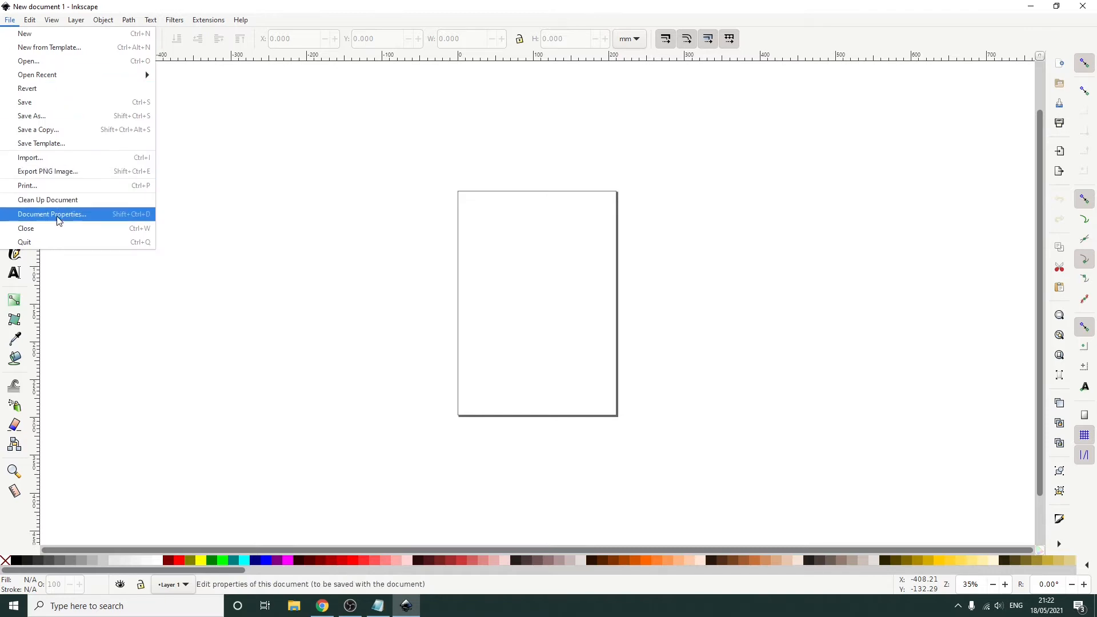
click(106, 216)
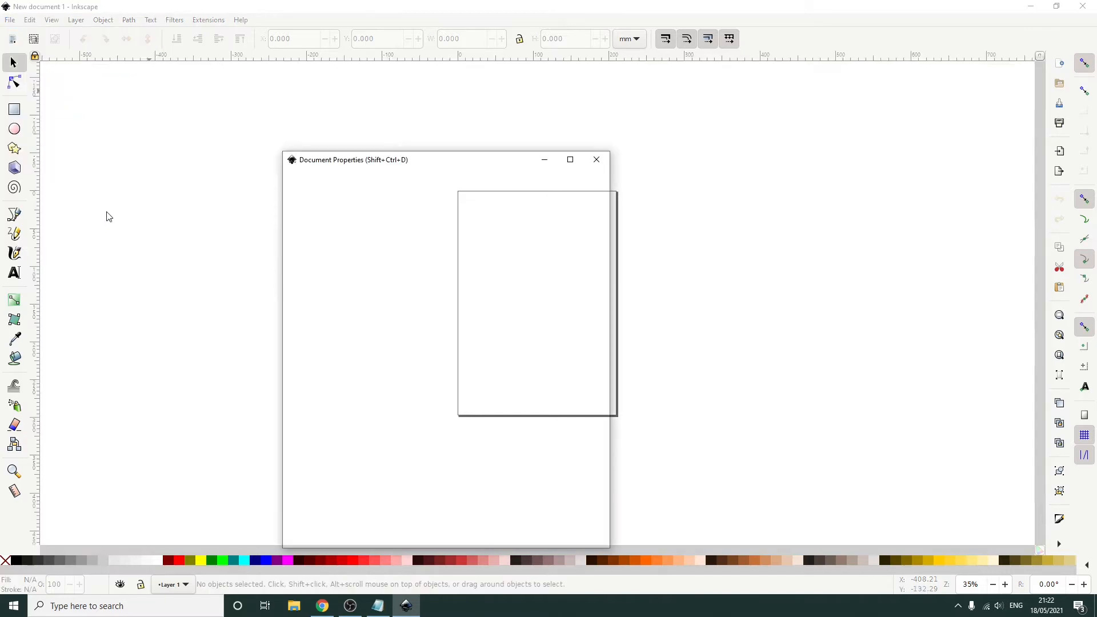
drag(418, 165, 495, 91)
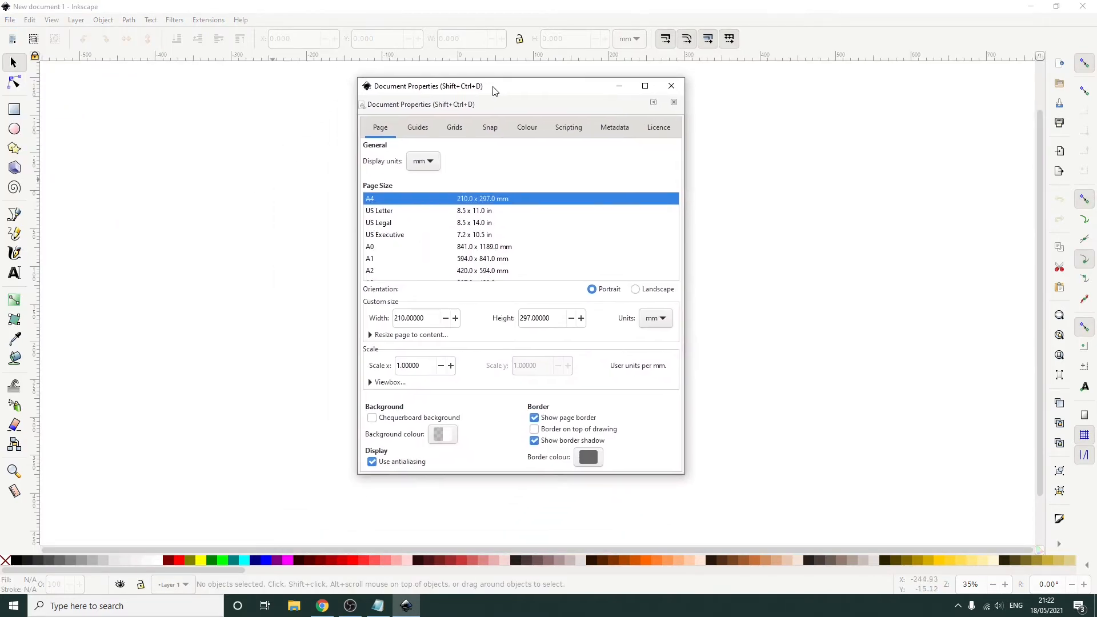
click(431, 162)
click(427, 174)
drag(527, 92, 827, 96)
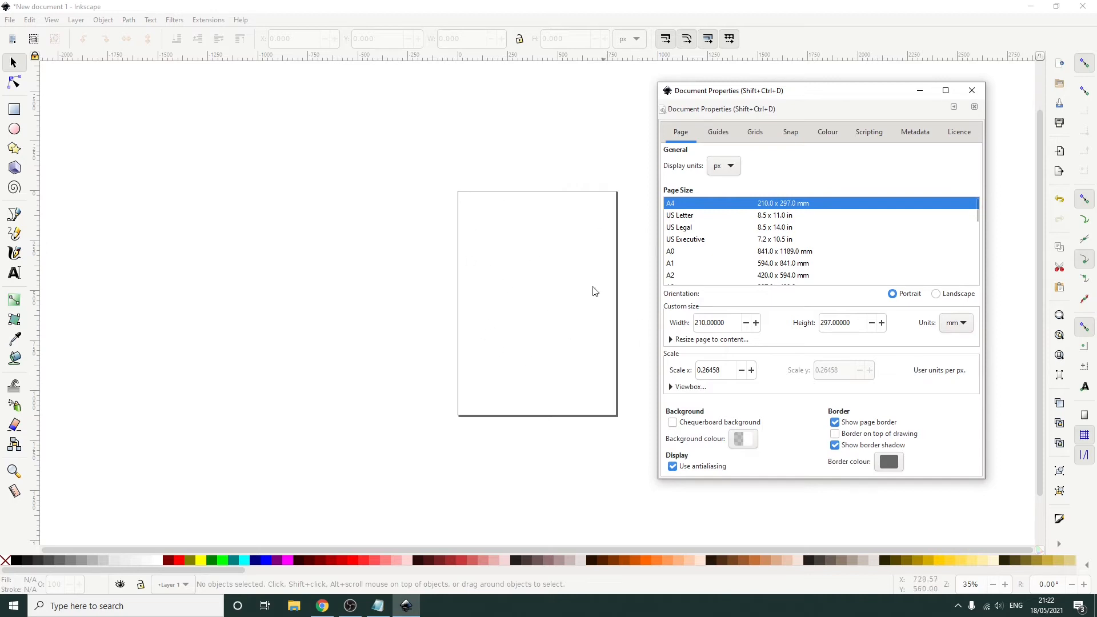
click(965, 325)
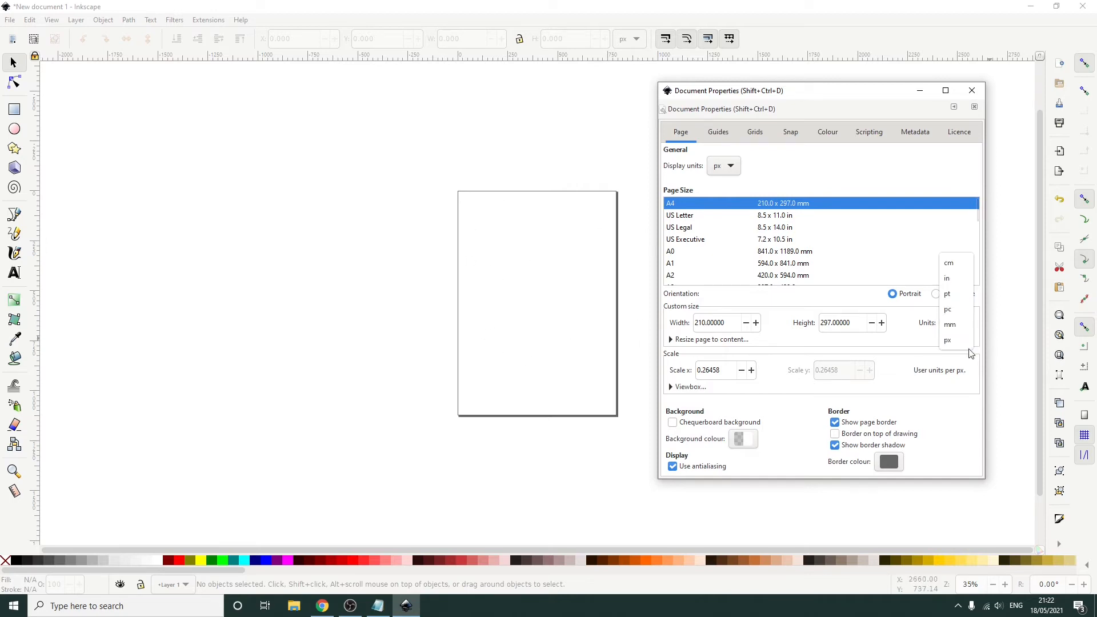
click(959, 342)
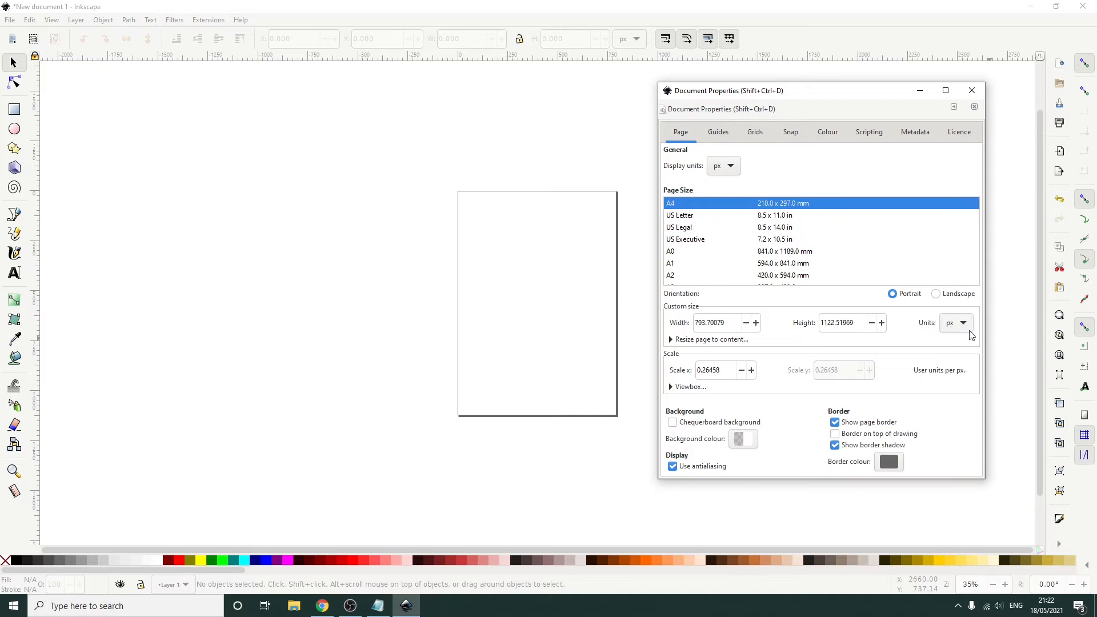
Set the custom page size to 200 px wide and 200 px high
drag(741, 324, 582, 323)
text(200)
key(Return)
click(840, 323)
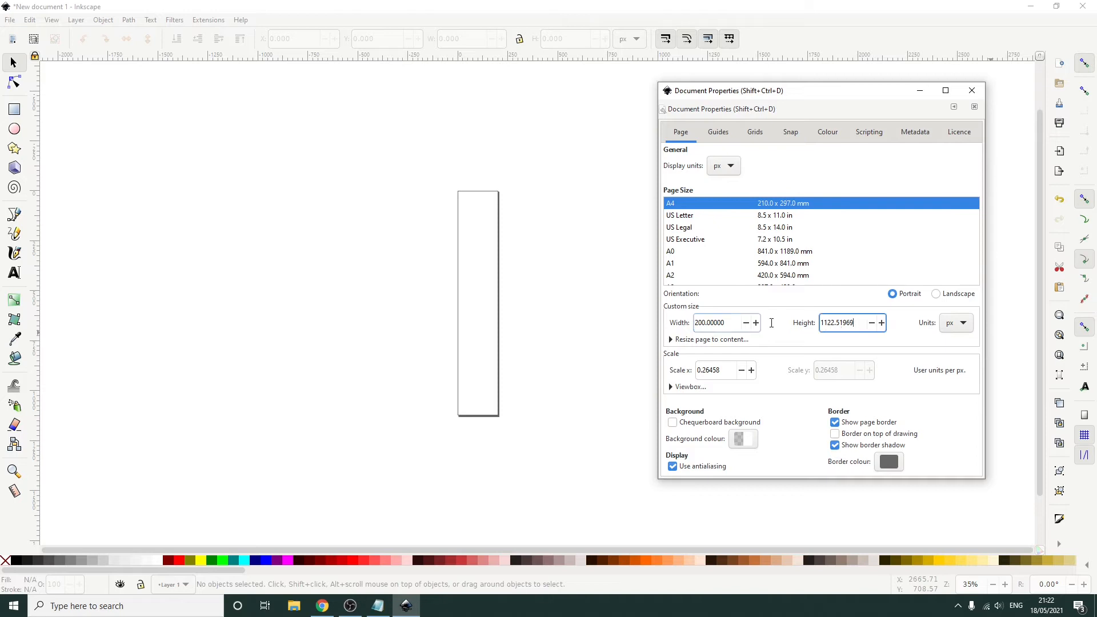
text(200)
key(Return)
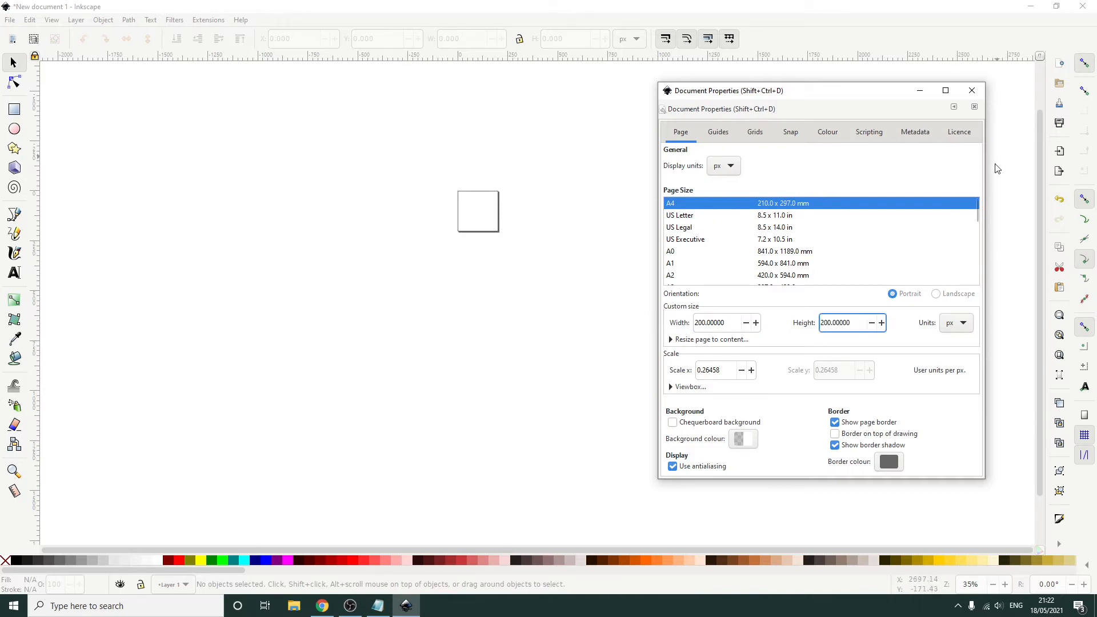
click(972, 90)
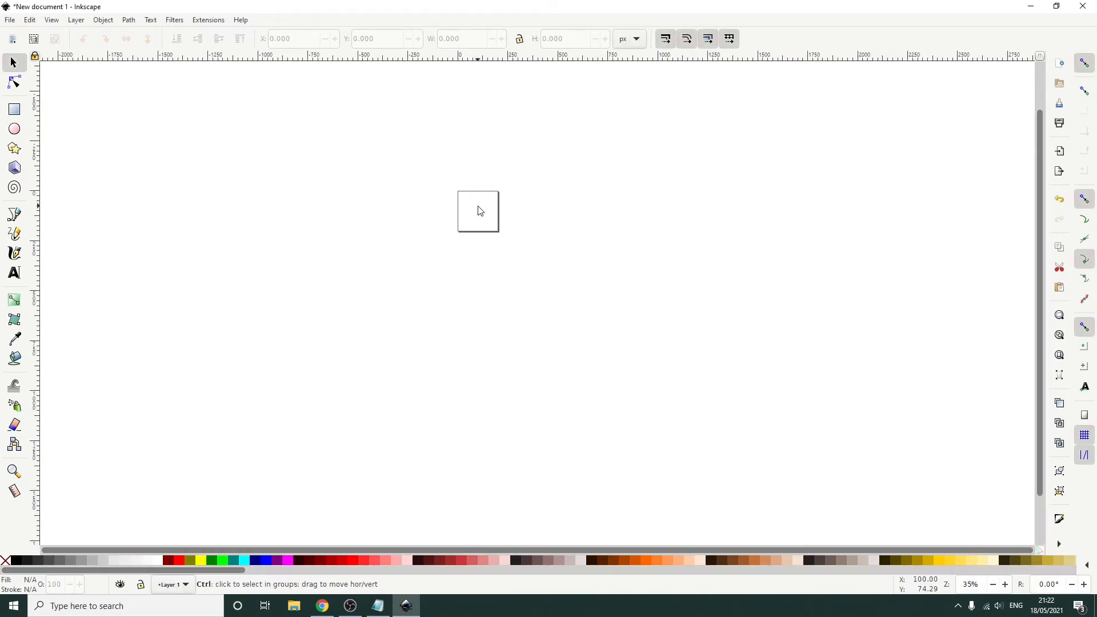
Import the TestLogo SVG as editable objects at 96 DPI and position it on the page, centred horizontally
scroll(479, 215, up, 6)
scroll(489, 166, up, 1)
scroll(490, 211, up, 1)
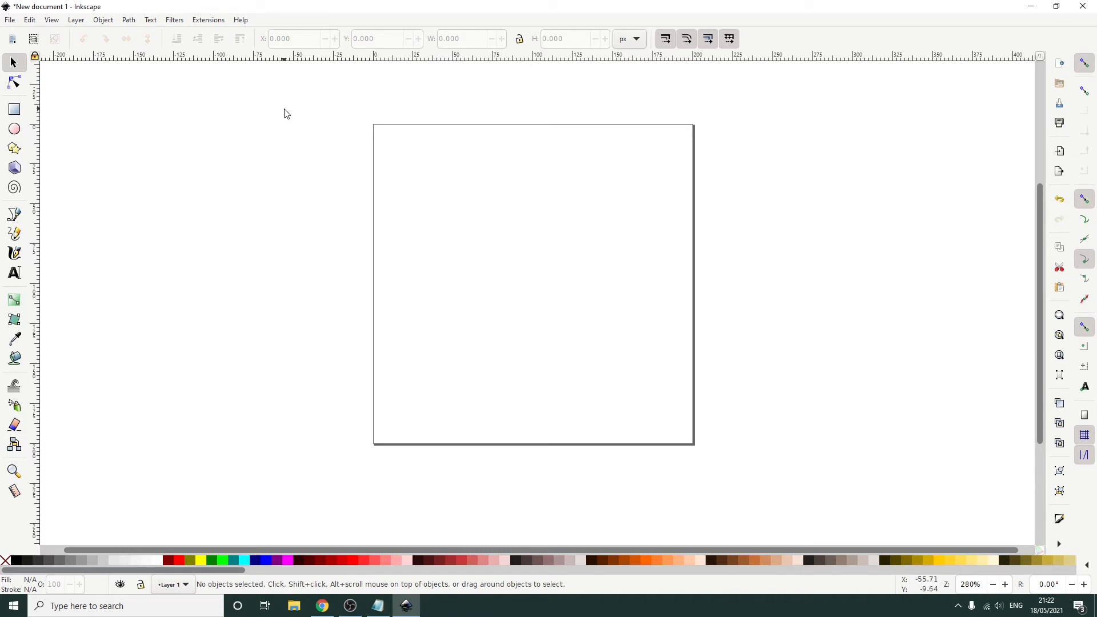
click(12, 20)
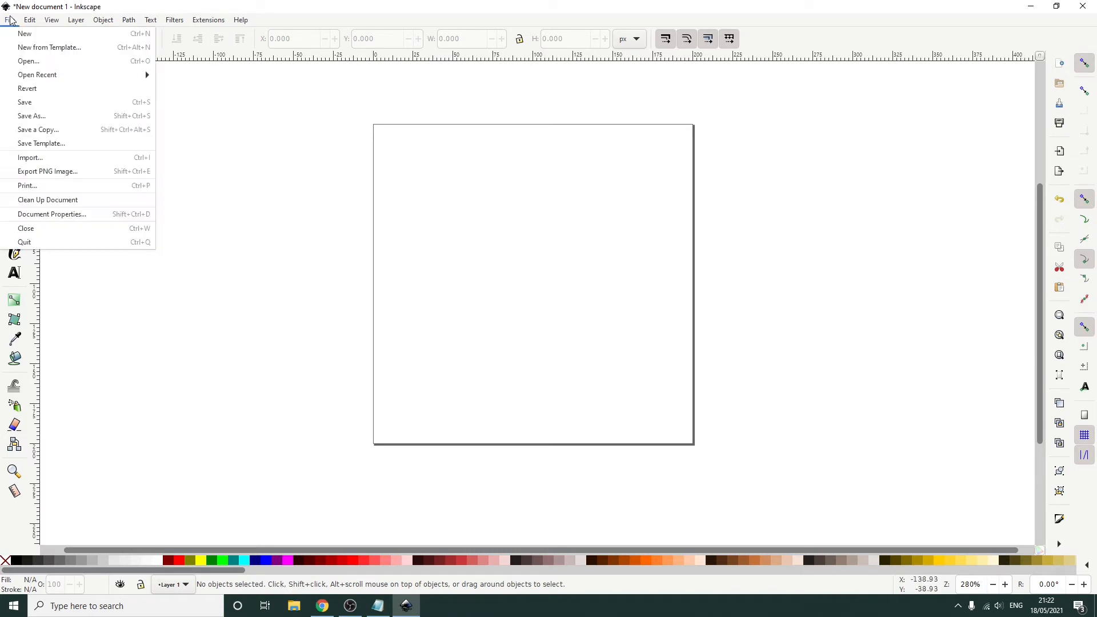
click(38, 160)
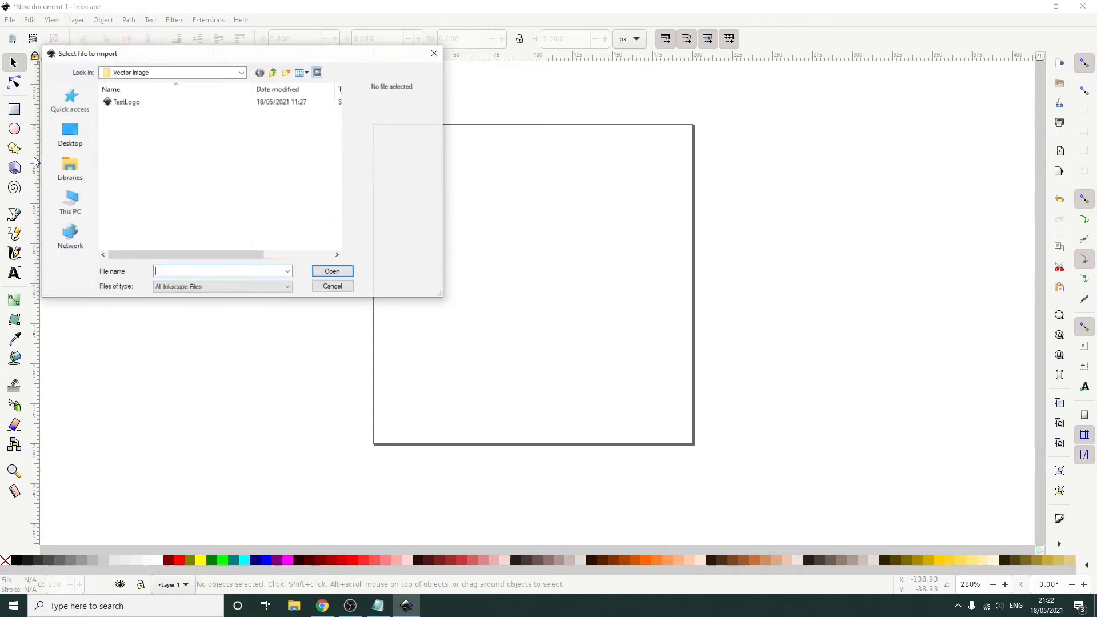
click(125, 104)
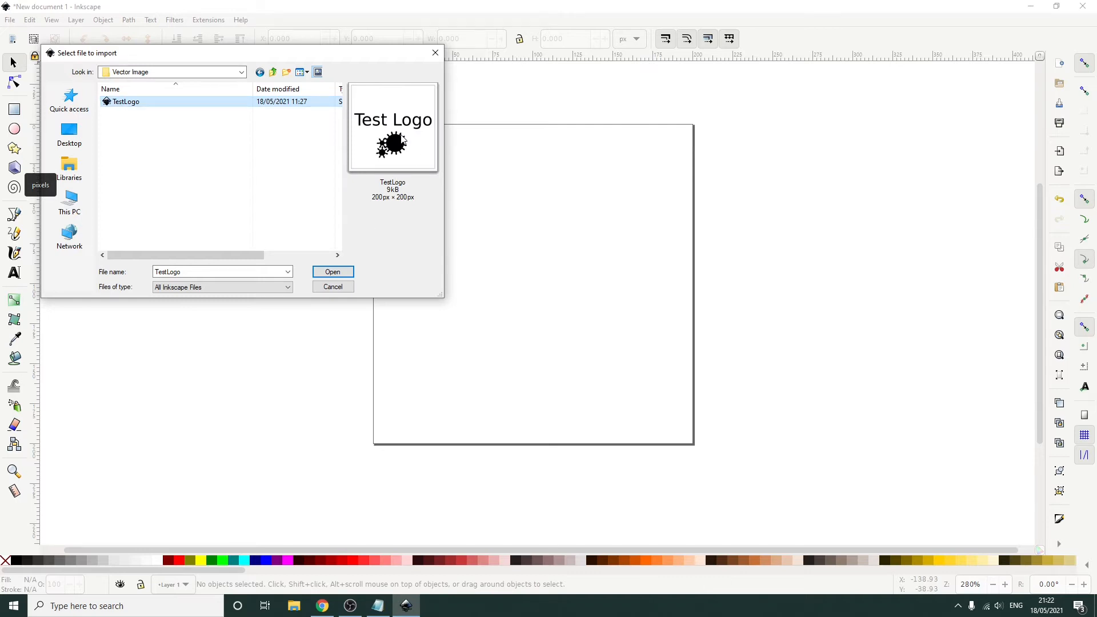
click(328, 275)
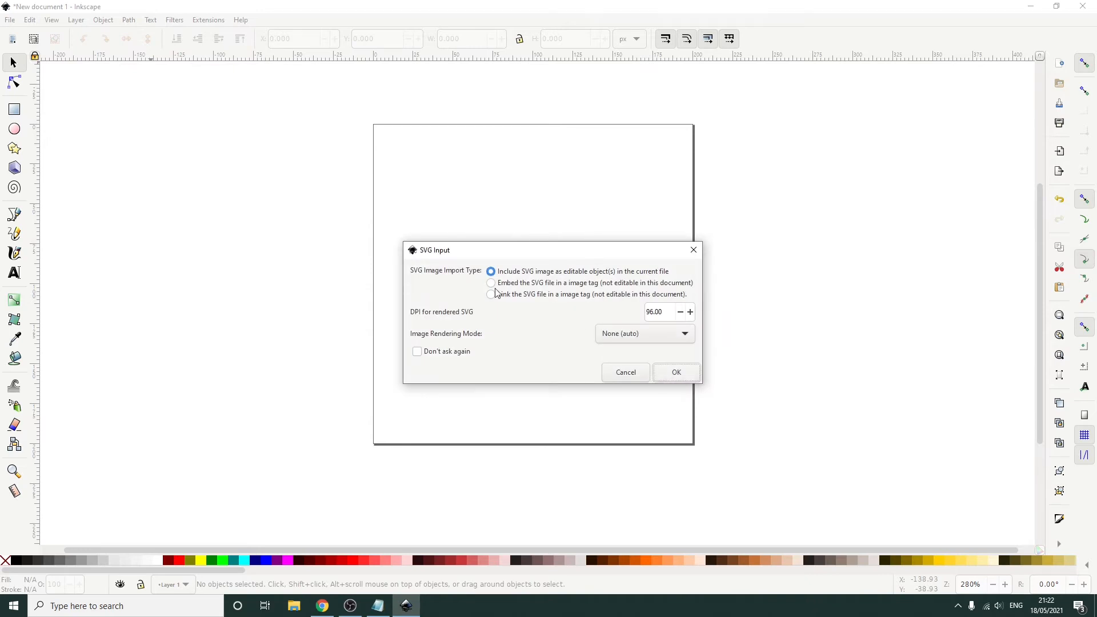
click(690, 372)
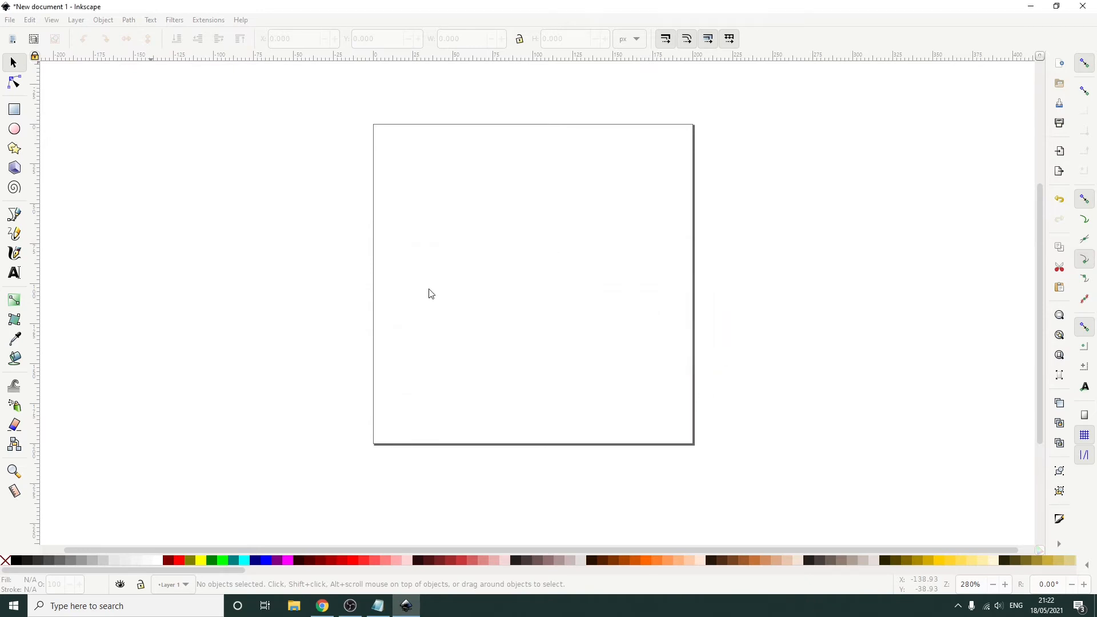
drag(550, 262, 536, 291)
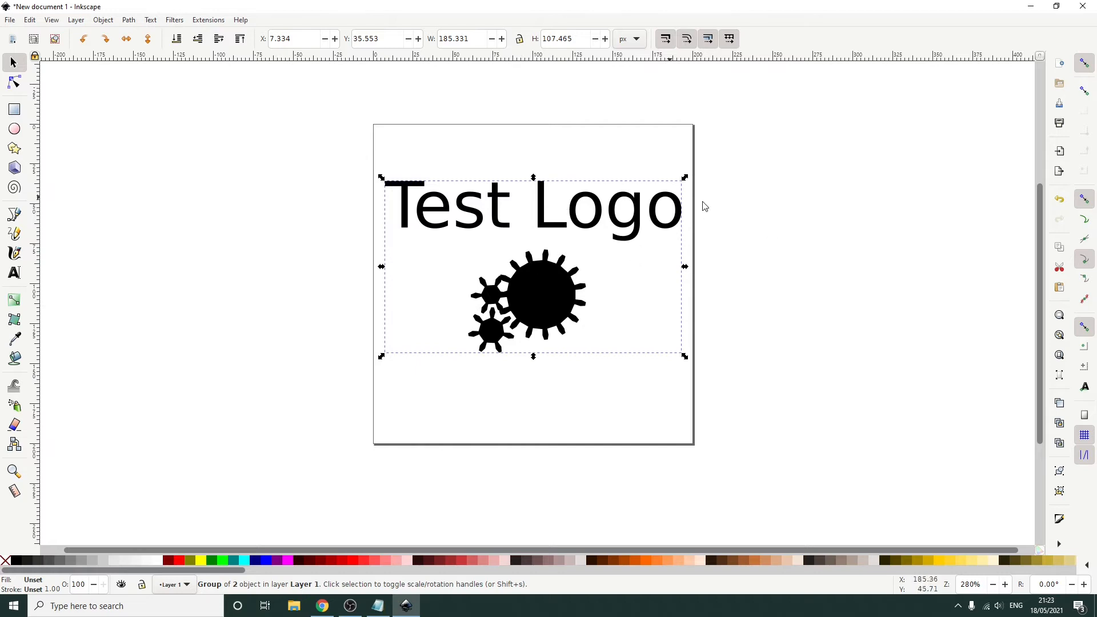
Ungroup the imported logo and select its "Test Logo" text on its own
click(759, 225)
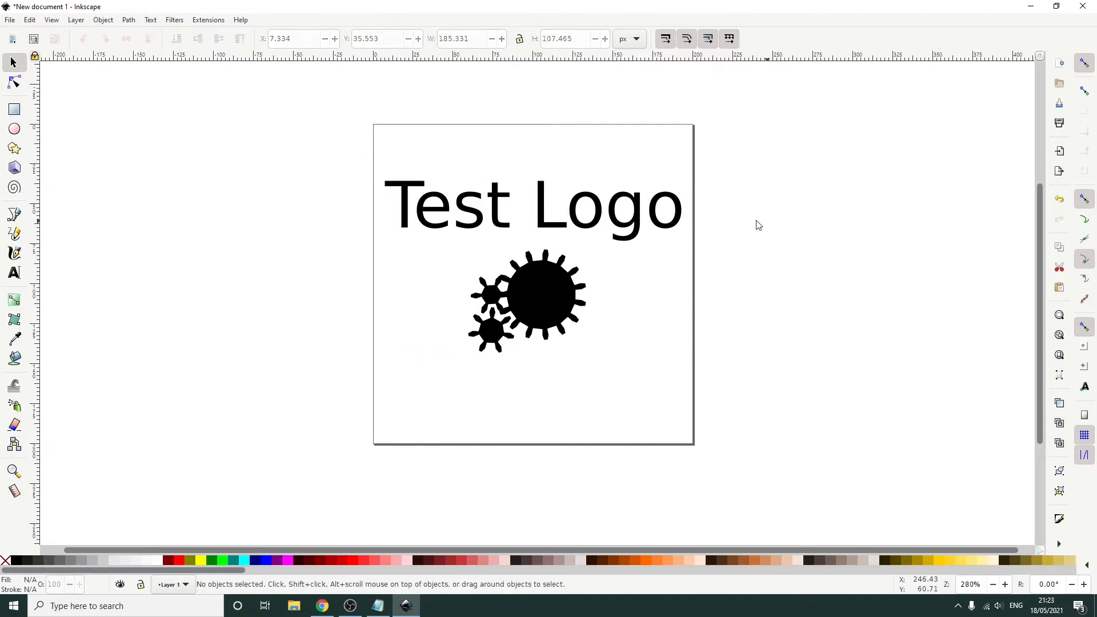
click(602, 219)
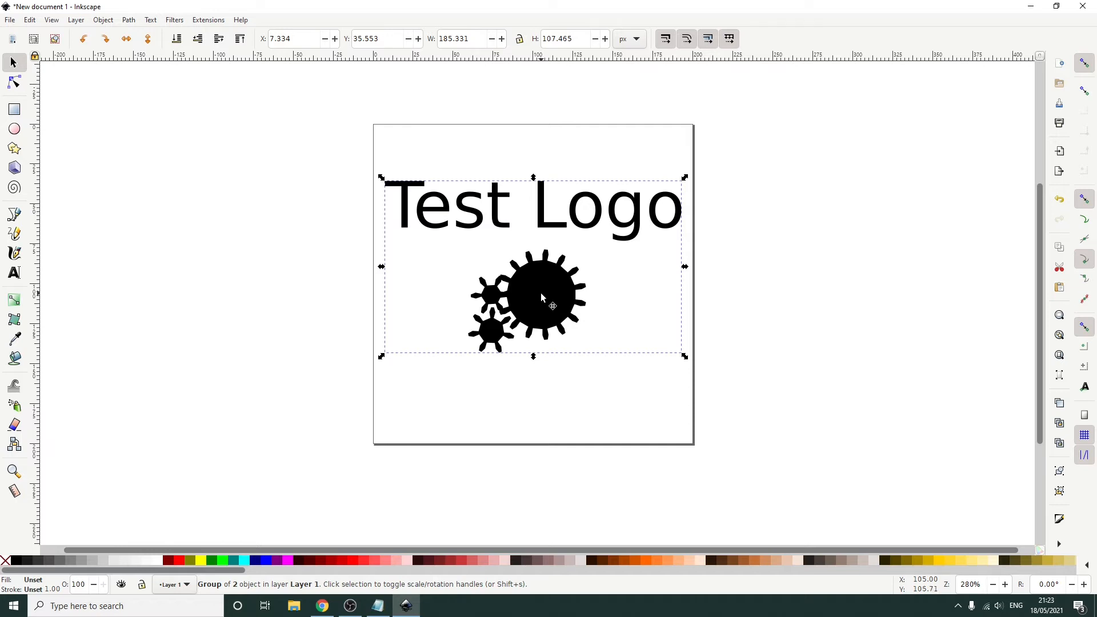
click(858, 247)
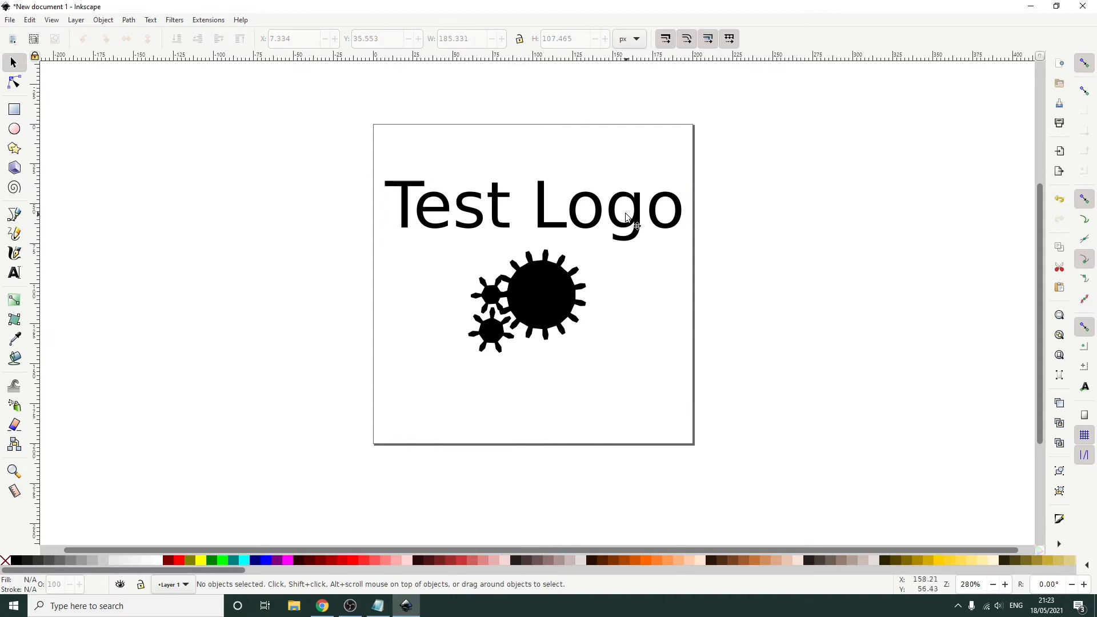
click(627, 217)
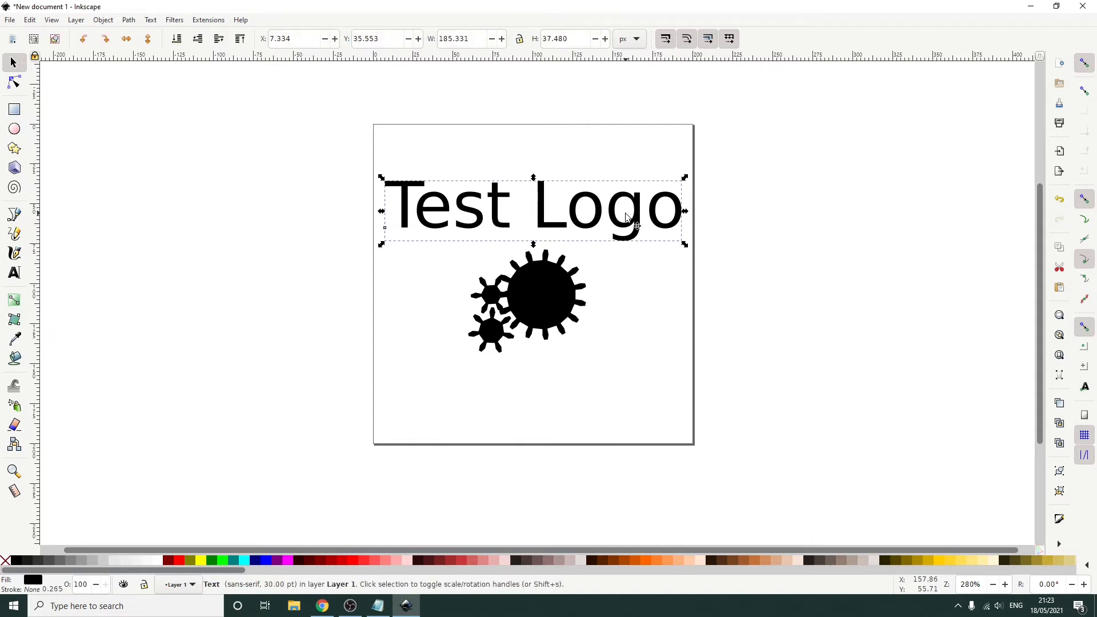
Try out text editing by inserting "sjsdjksdjksd" before "Logo" and deleting those characters again
double_click(541, 218)
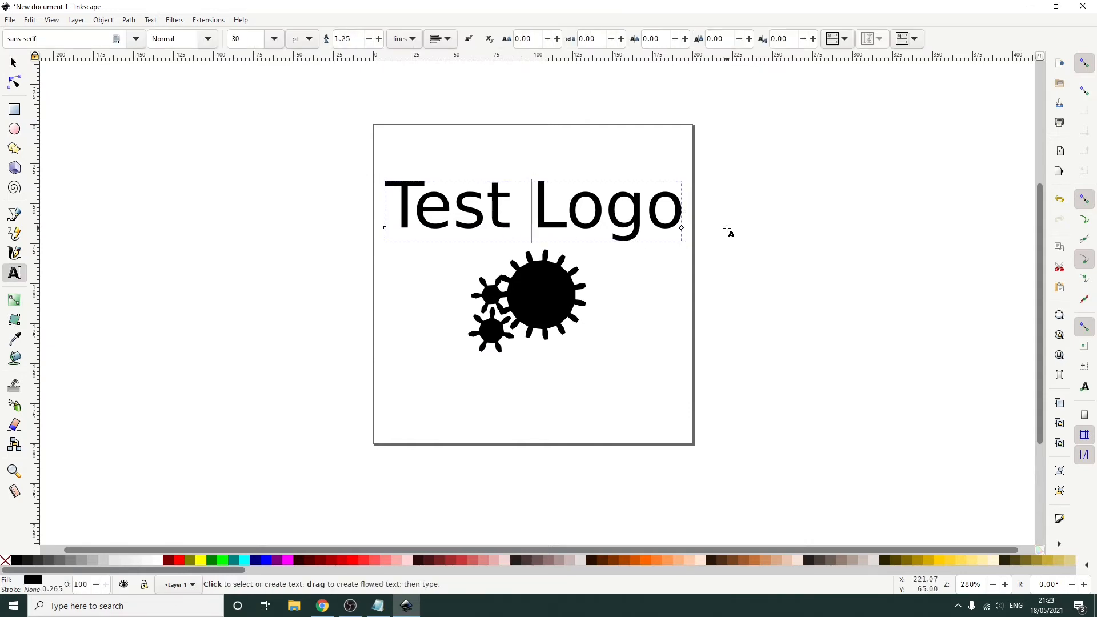
text(sjsdjksdjksd)
key(BackSpace)
key(BackSpace)
key(BackSpace)
key(BackSpace)
key(BackSpace)
key(BackSpace)
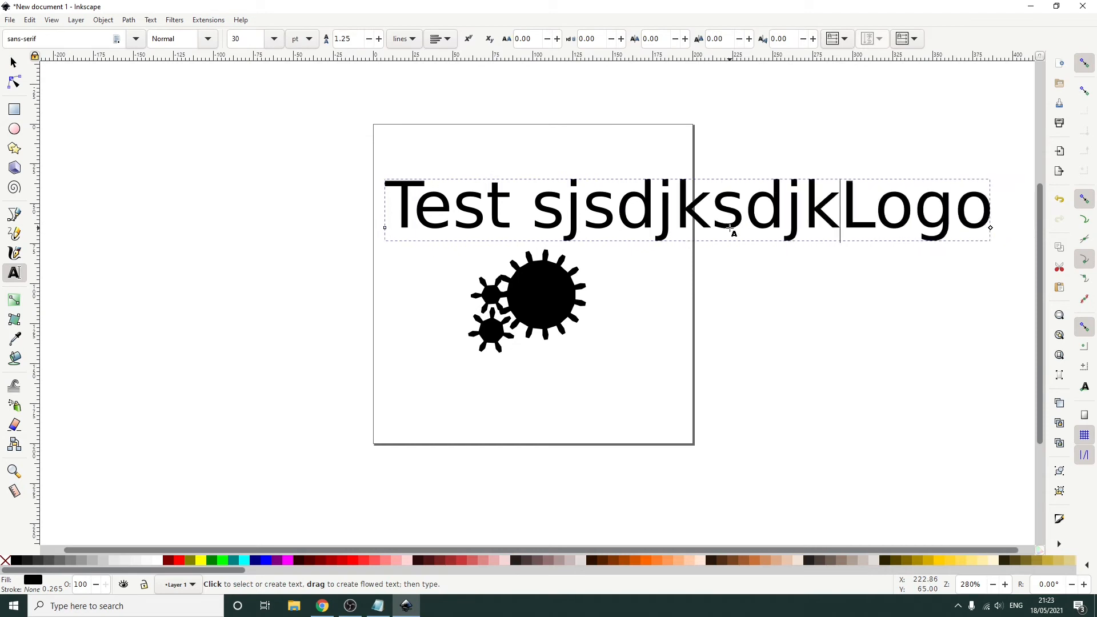
key(BackSpace)
key(BackSpace)
key(BackSpace)
key(BackSpace)
key(BackSpace)
key(BackSpace)
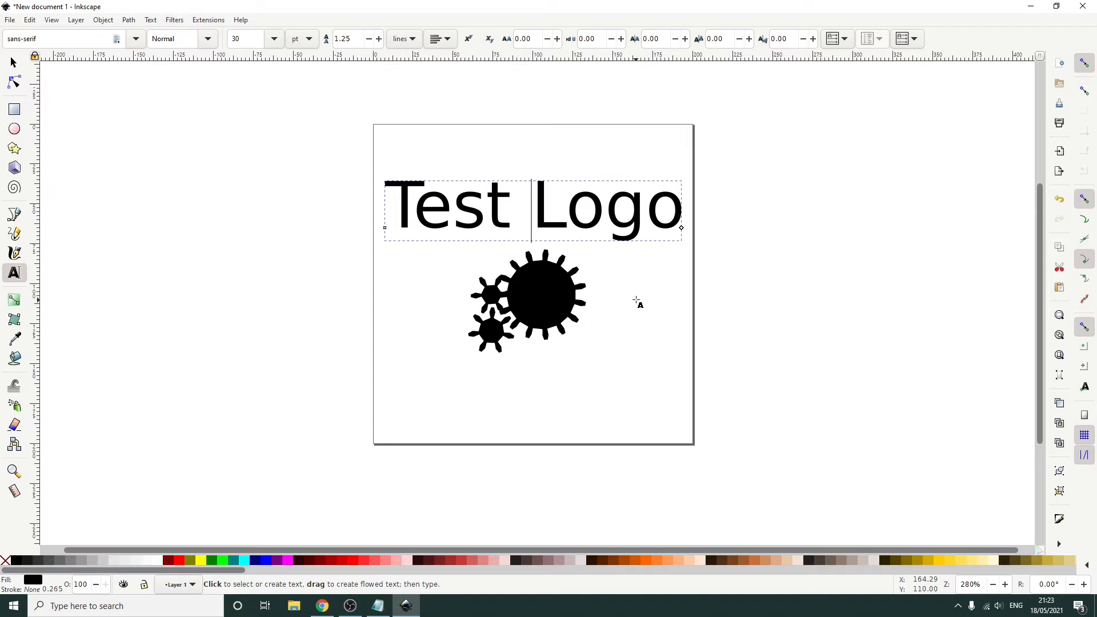
Fill the "Test Logo" text with green (#008000) and the gear shape with teal (#008080)
click(212, 560)
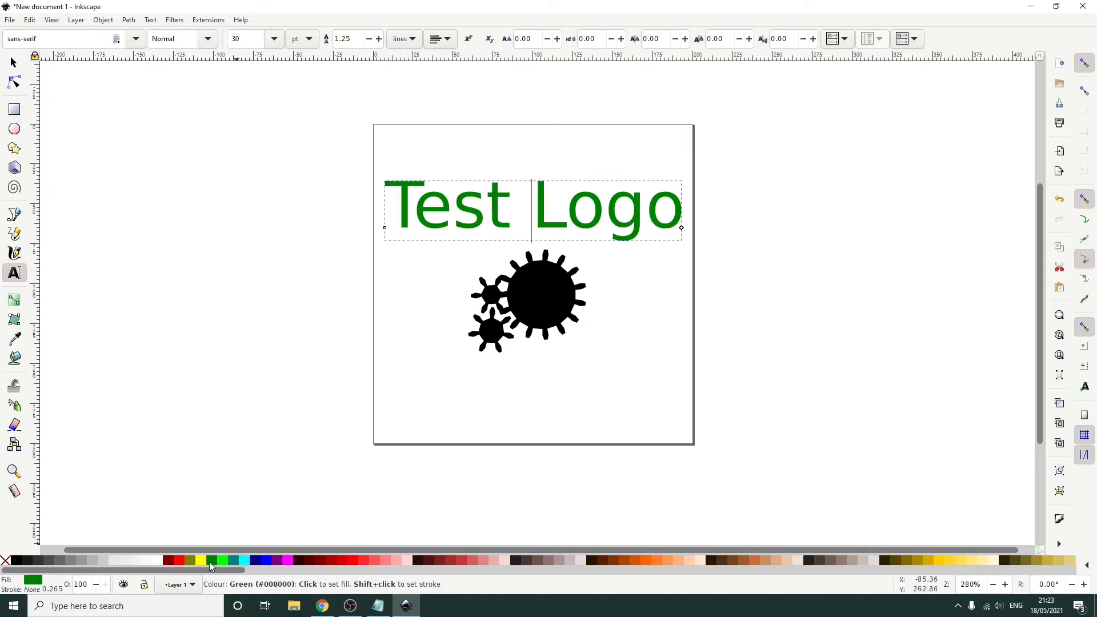
click(14, 62)
click(543, 299)
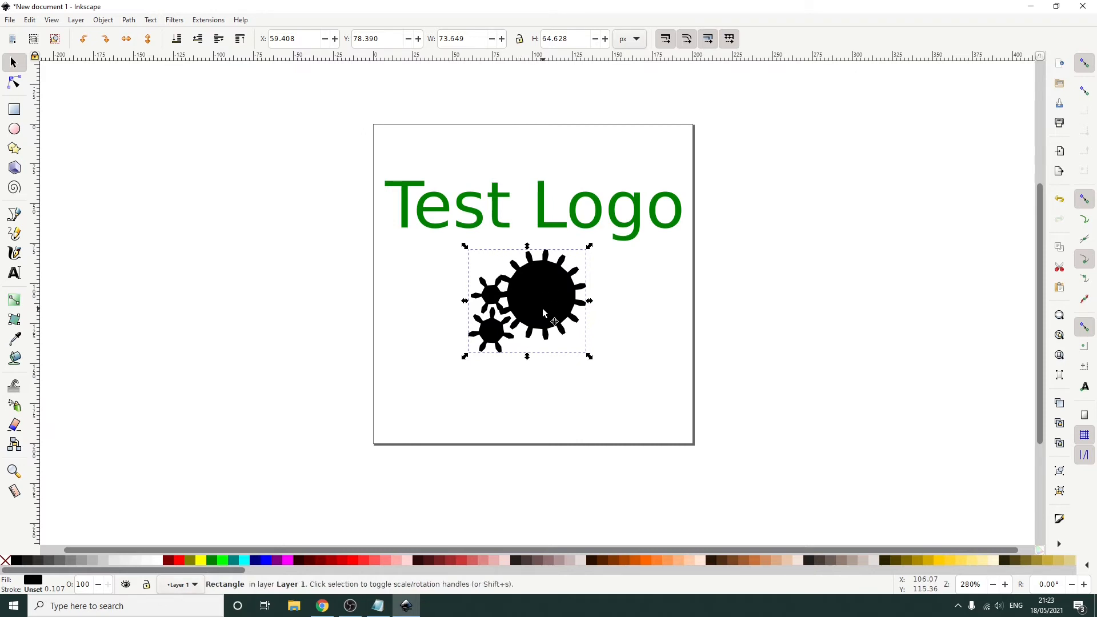
click(234, 561)
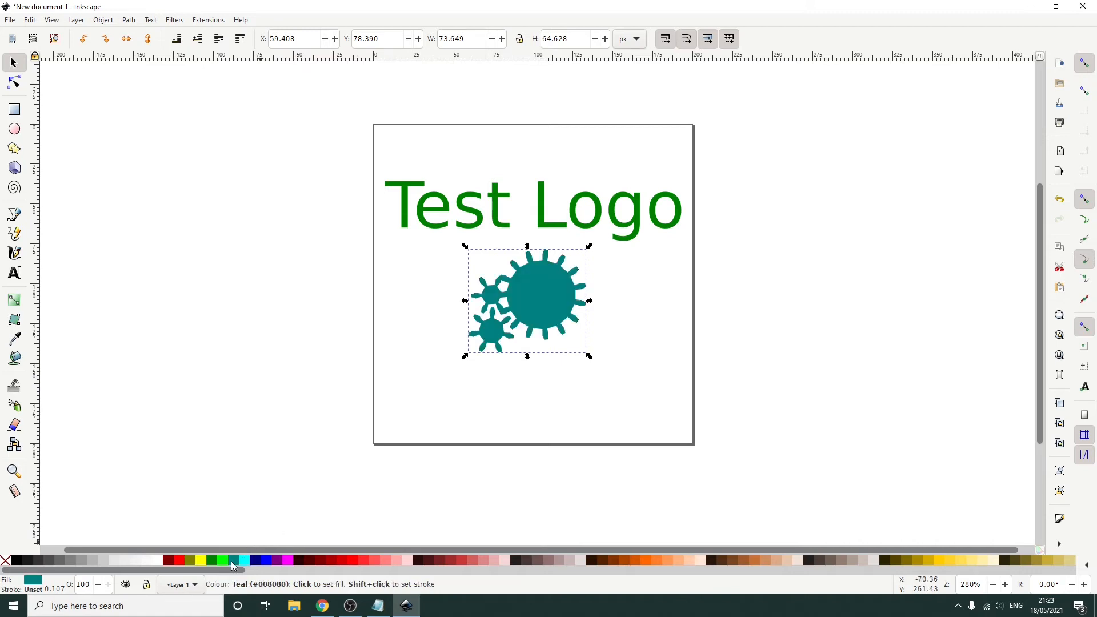
click(767, 302)
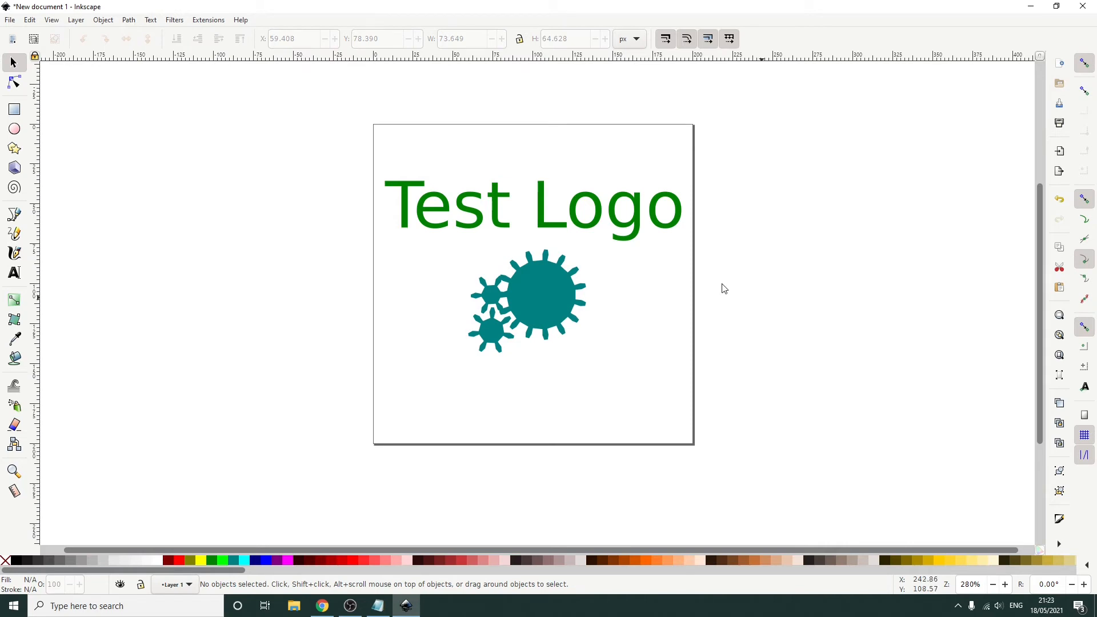
Select the "Test Logo" text together with the gear shape and convert both objects to paths
drag(265, 124, 859, 439)
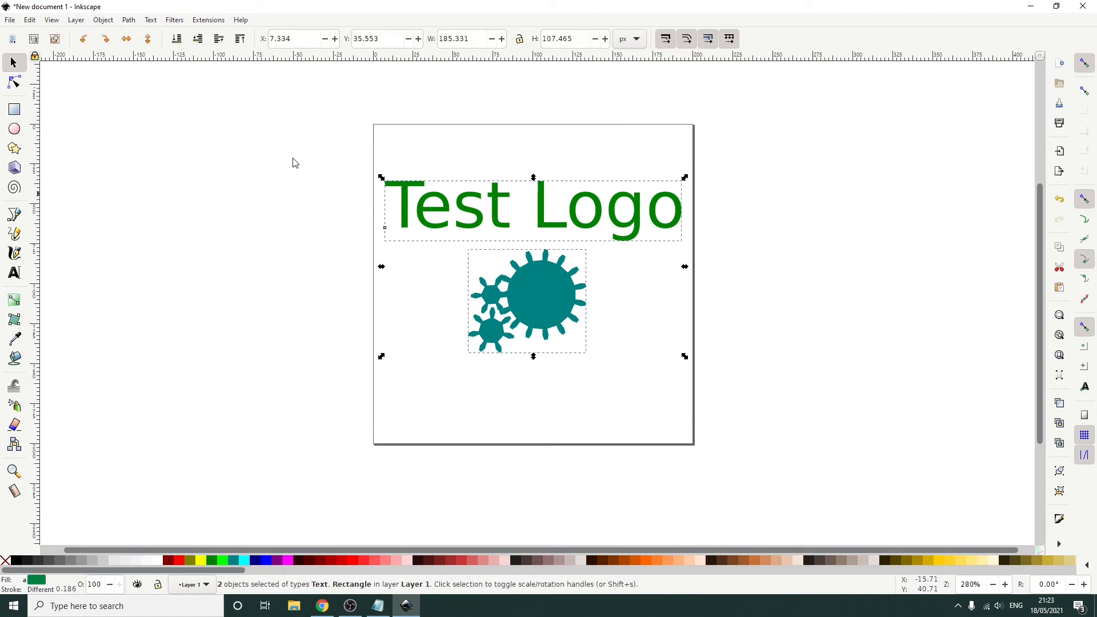
click(105, 20)
mouse_move(128, 23)
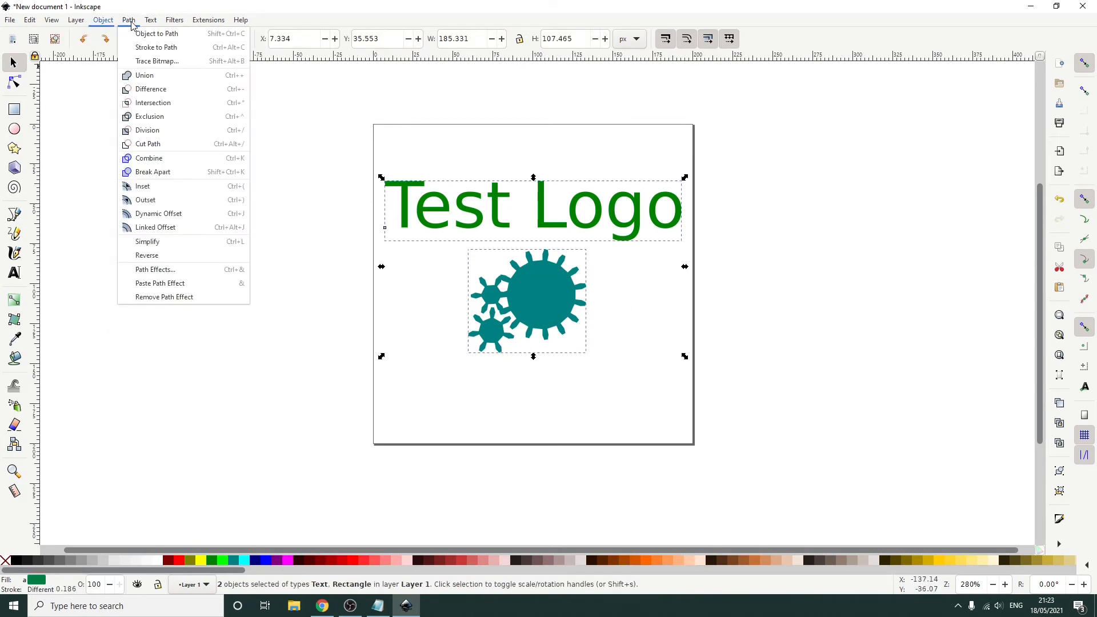
click(193, 38)
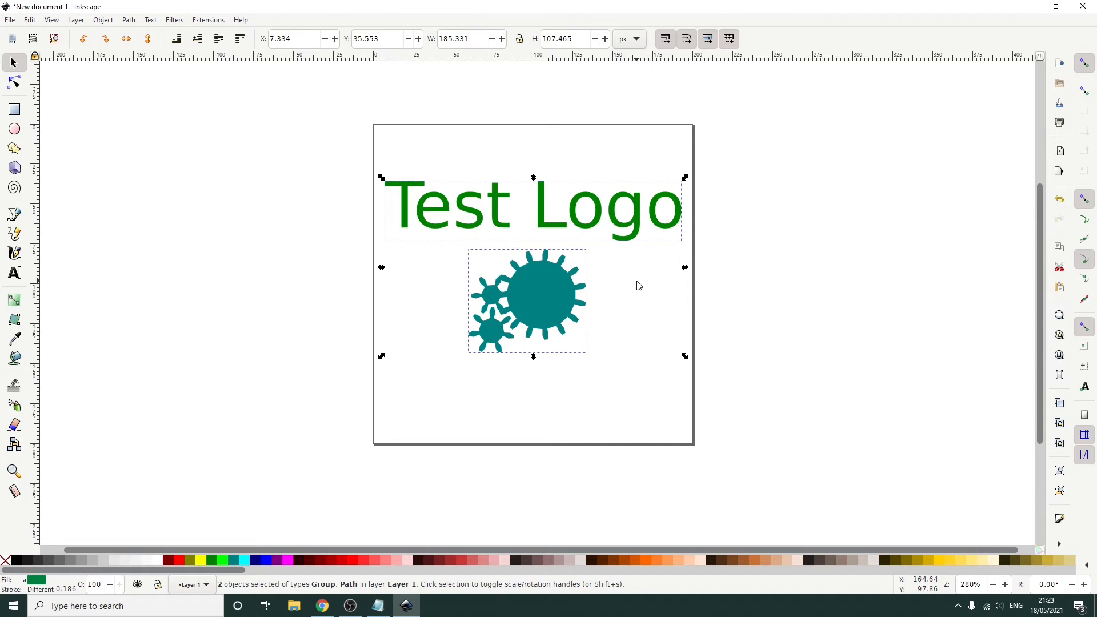
Ungroup the converted "Test Logo" text into separate letter paths and clear the selection
click(110, 22)
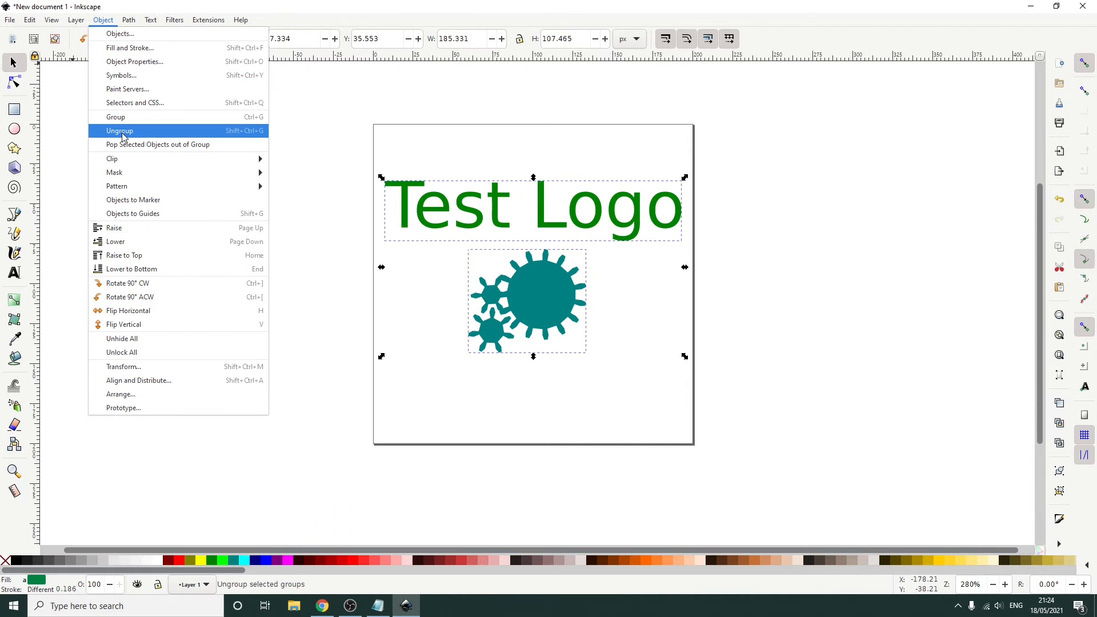
click(176, 131)
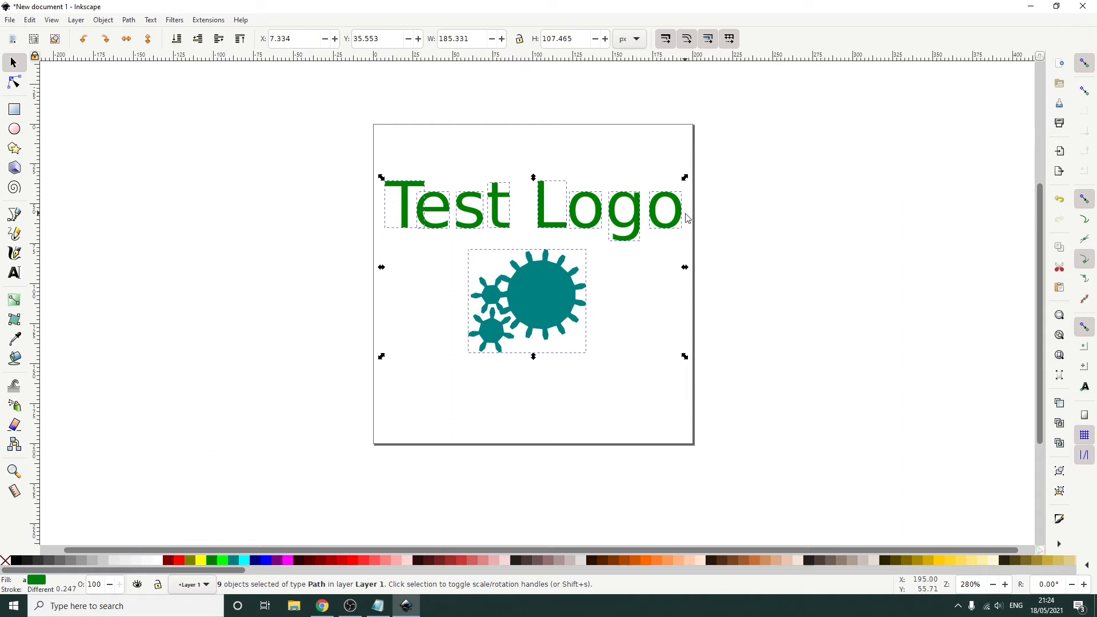
click(826, 234)
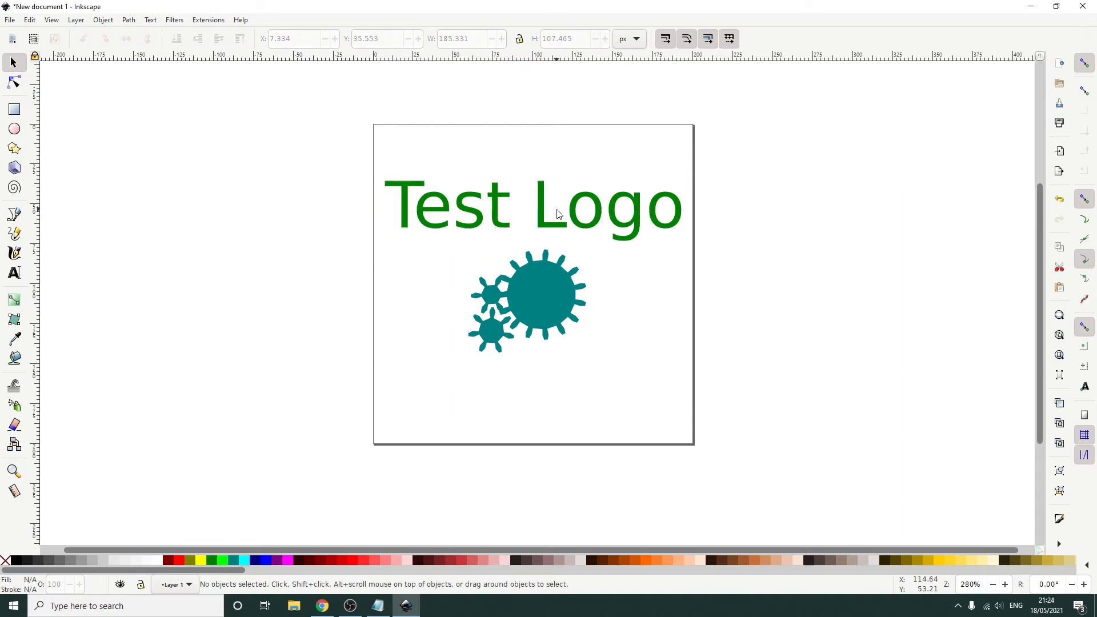
Inspect the path nodes of individual letters in "Logo" and of the gear shape
double_click(547, 207)
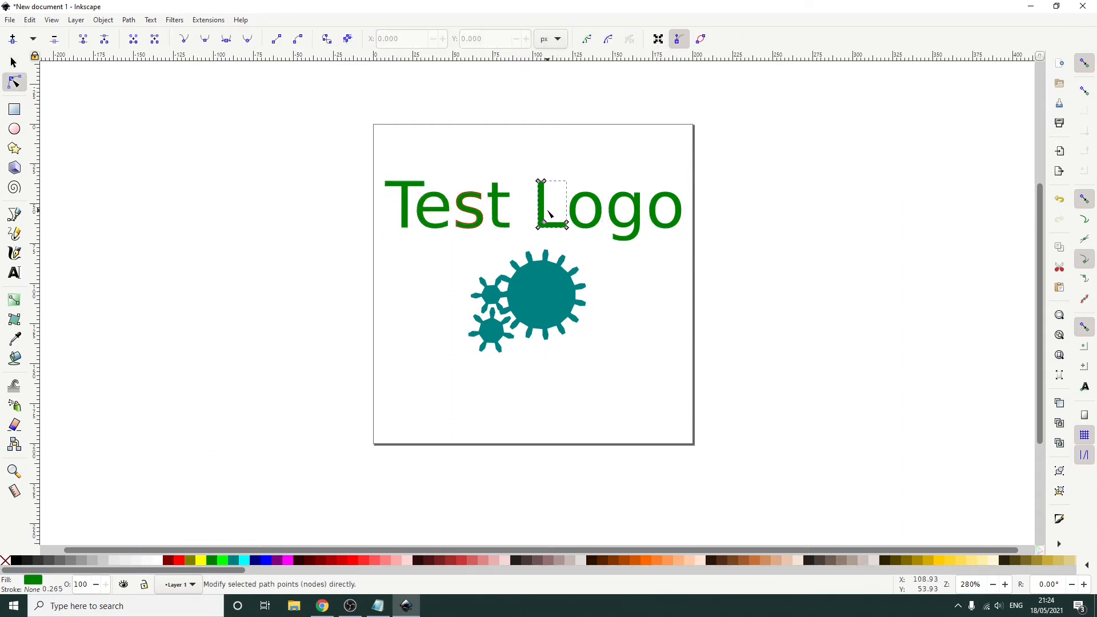
click(669, 206)
click(667, 220)
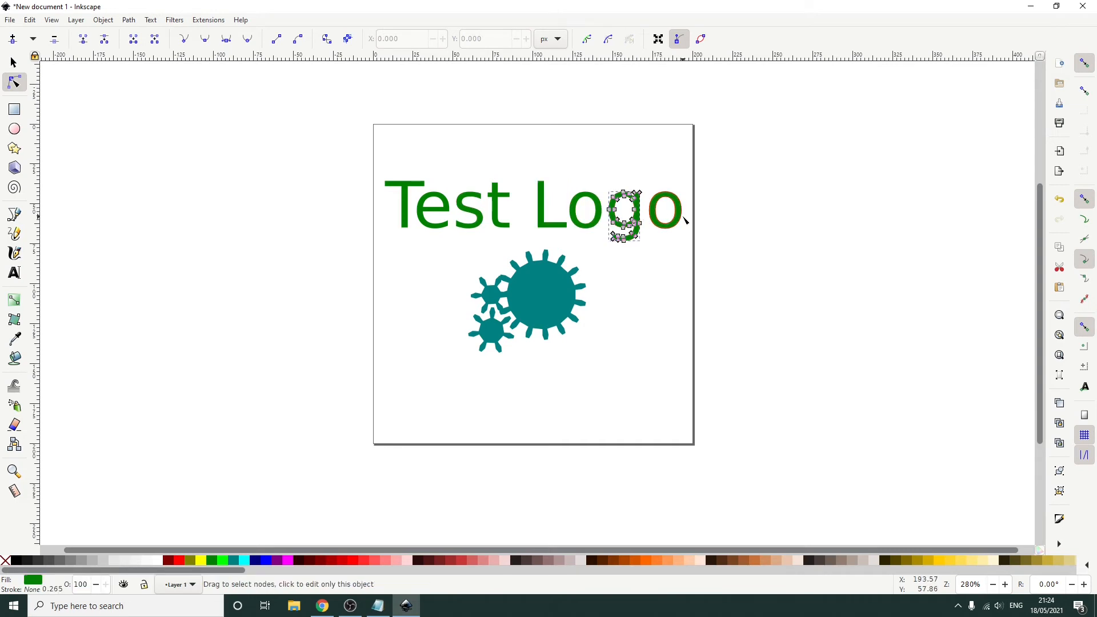
click(541, 309)
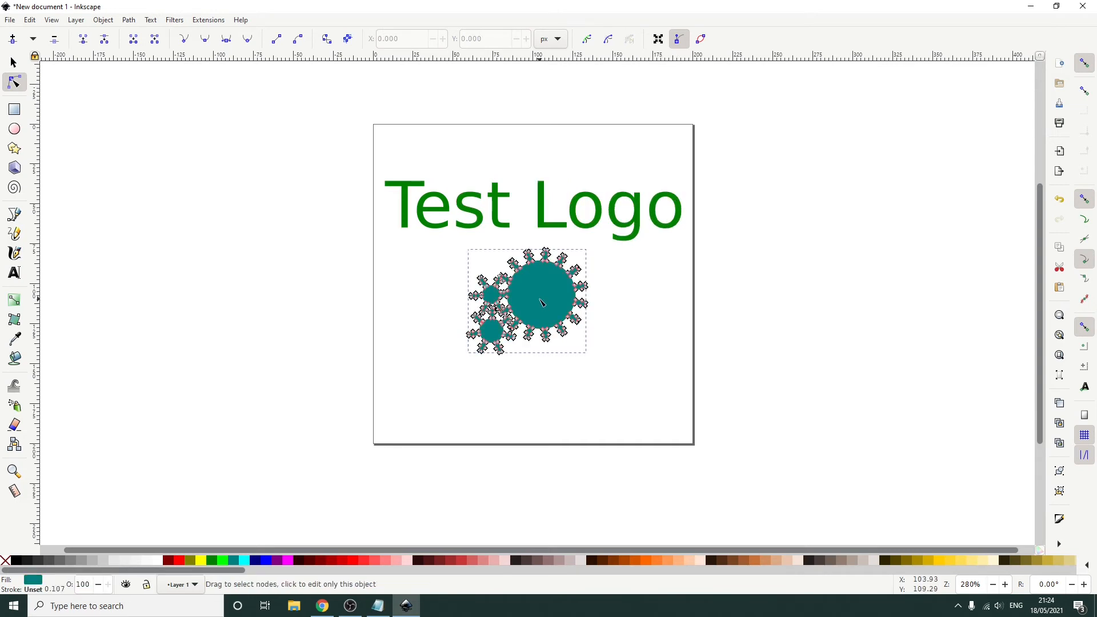
Select all letter and gear paths on the page and run Ungroup on them once more
key(ctrl+a)
click(19, 69)
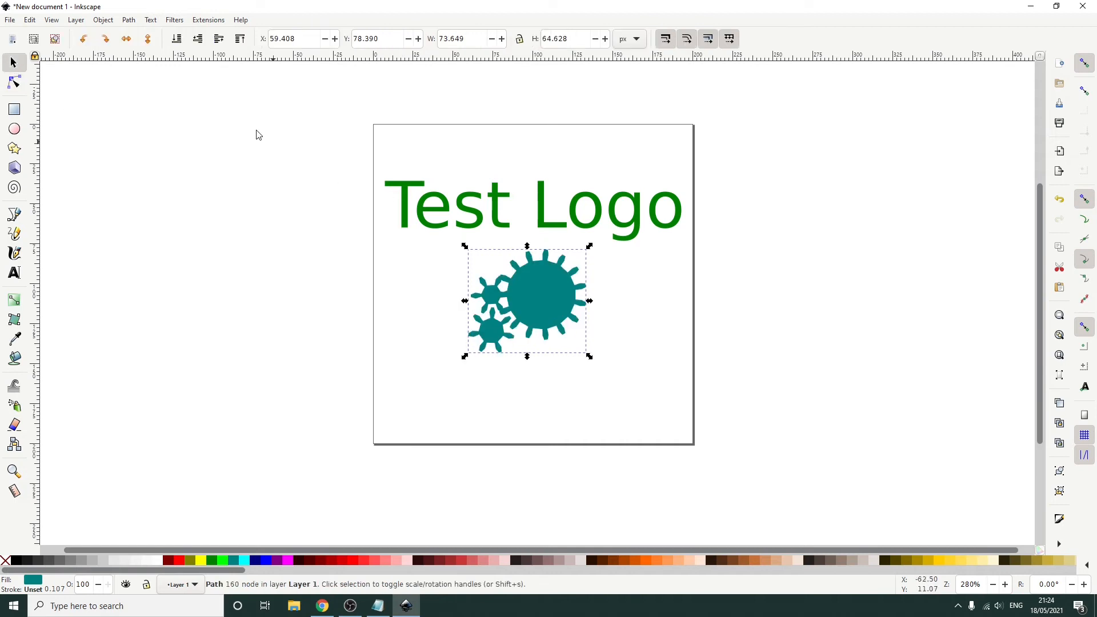
drag(266, 129, 894, 490)
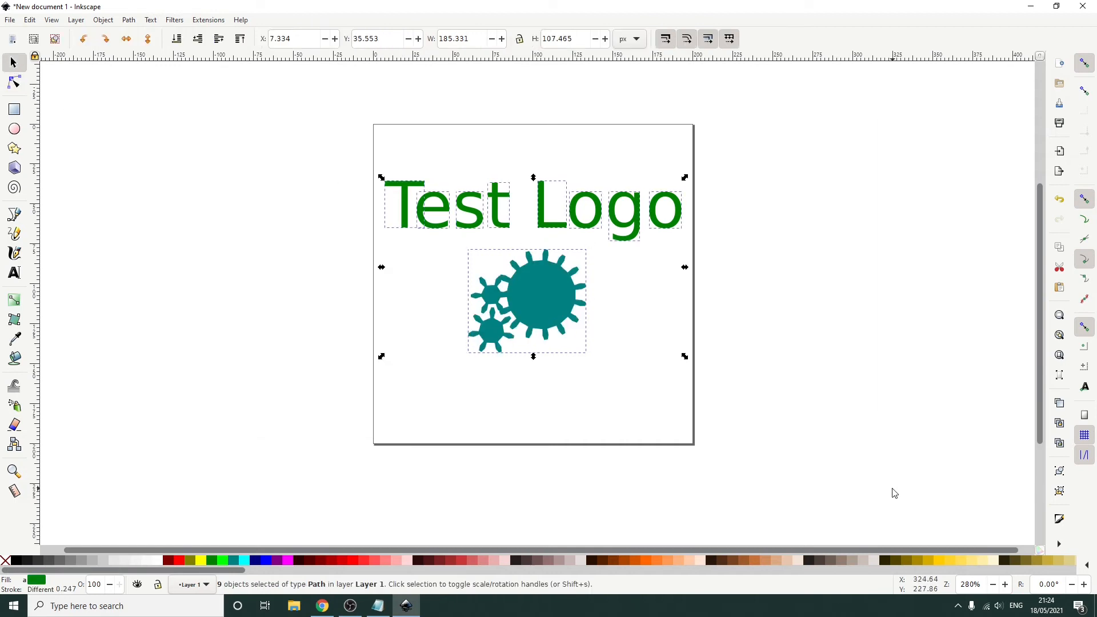
click(109, 21)
click(163, 132)
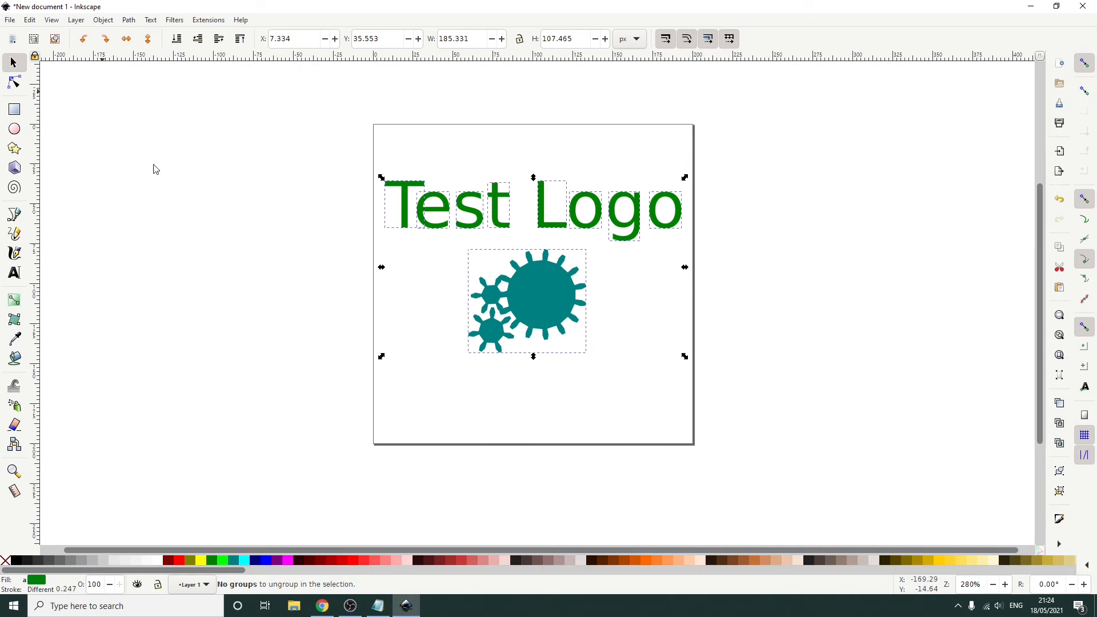
Save the document as TestLogoForCanva in the Vector Image folder, using the Plain SVG (*.svg) format
click(12, 21)
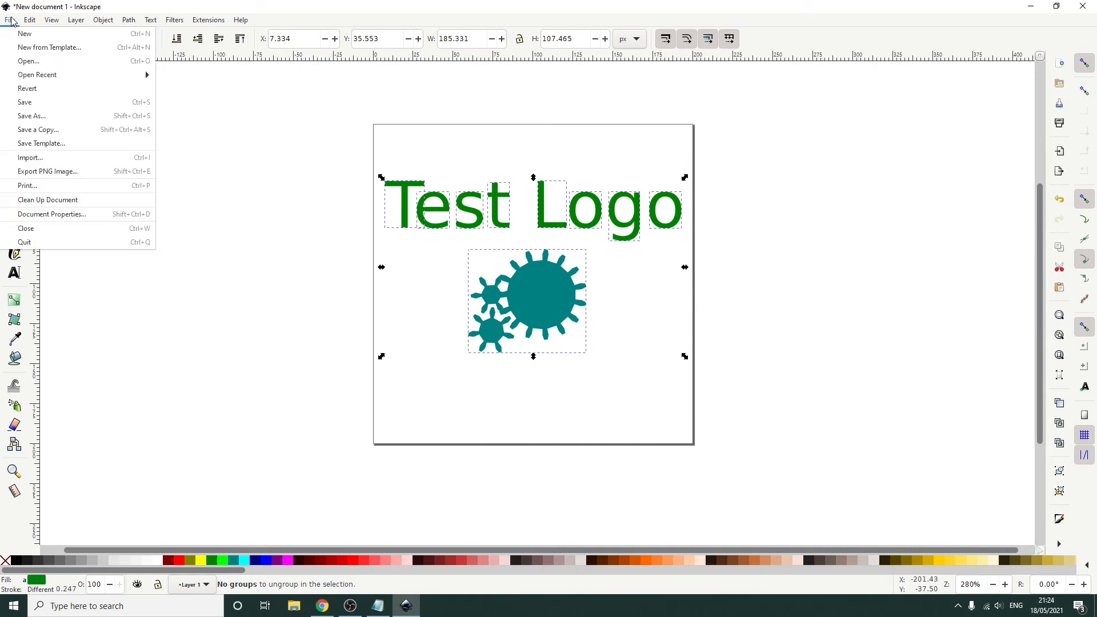
click(48, 117)
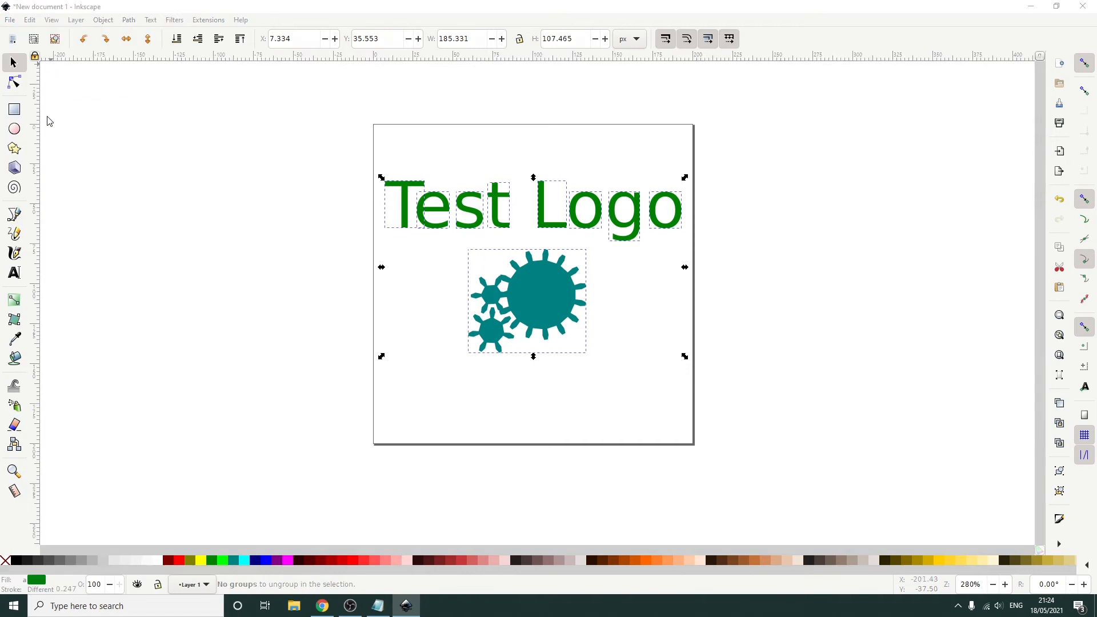
mouse_move(267, 57)
mouse_down()
mouse_move(433, 98)
mouse_move(698, 126)
mouse_move(573, 130)
mouse_up()
click(508, 327)
double_click(518, 325)
text(TestLo)
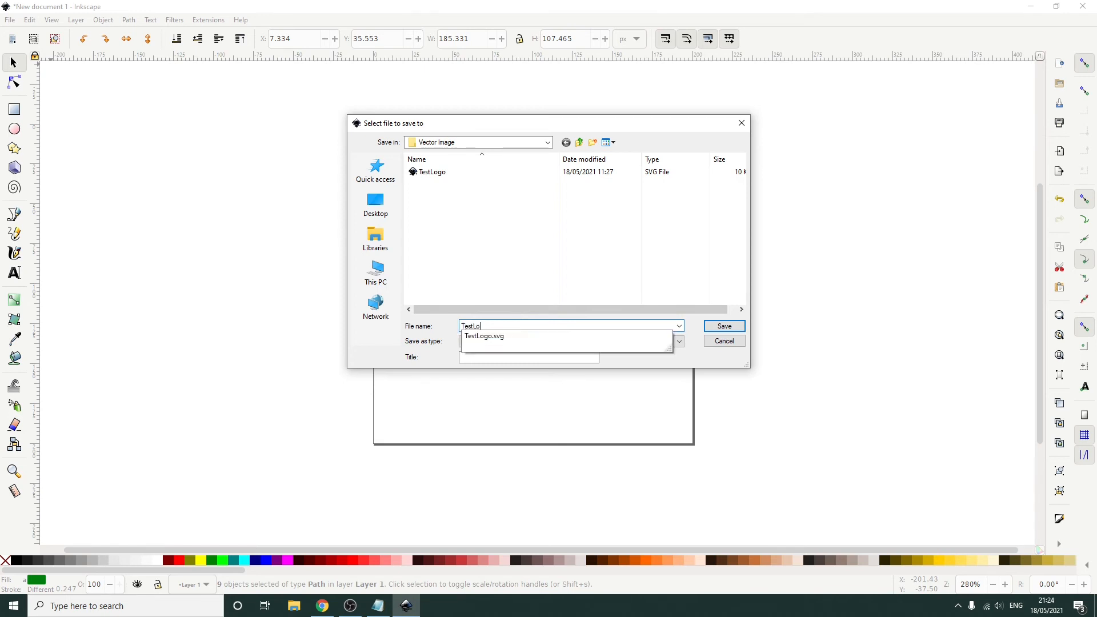
text(goForCanva)
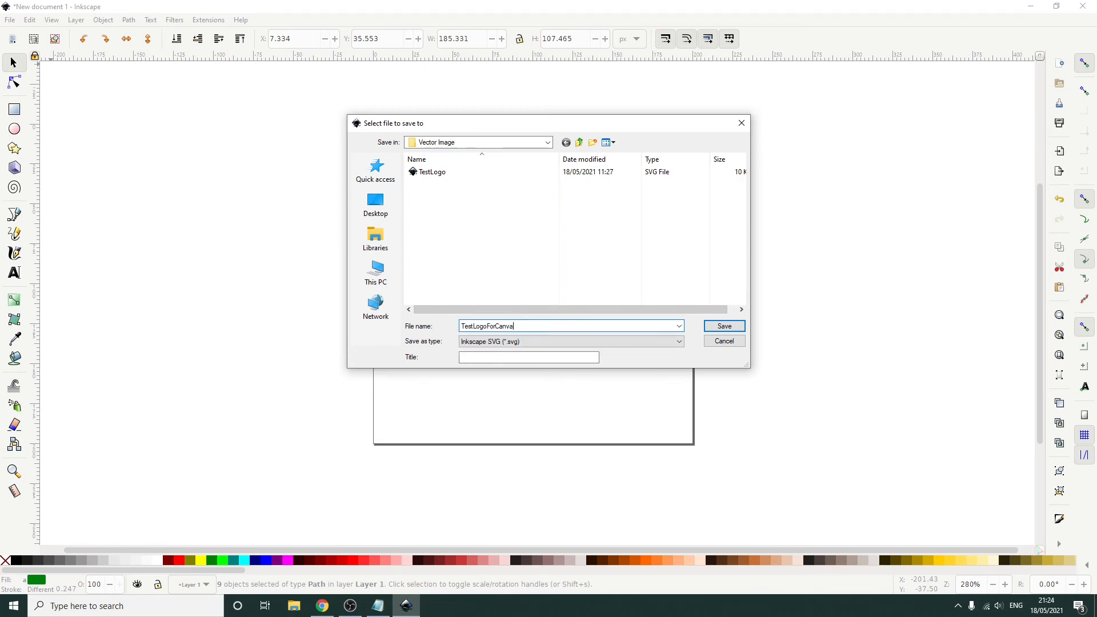
click(578, 343)
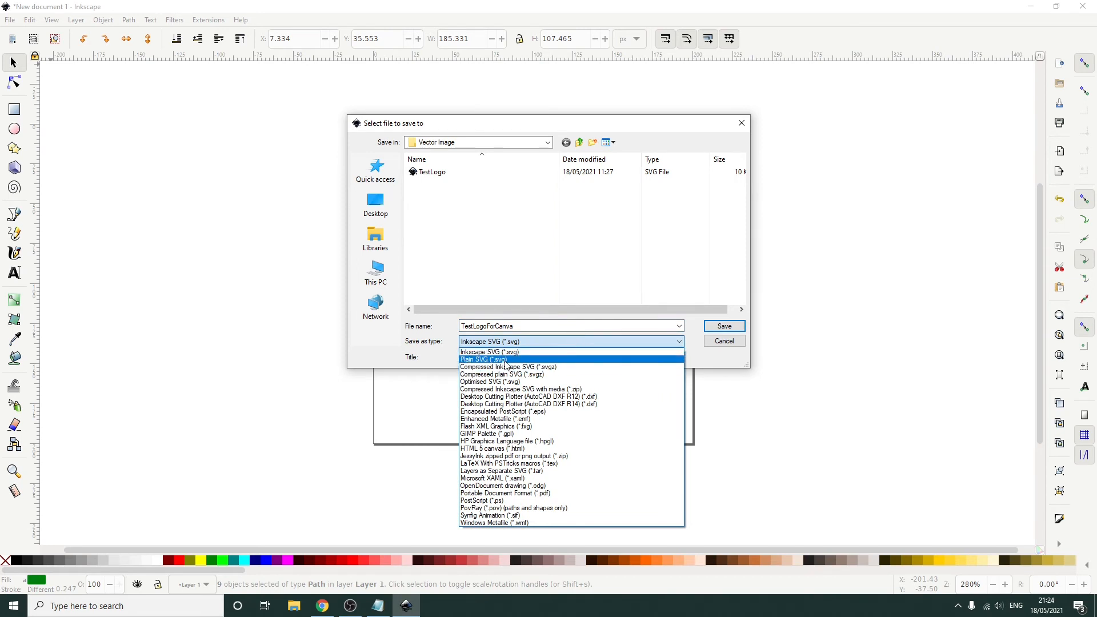
click(477, 359)
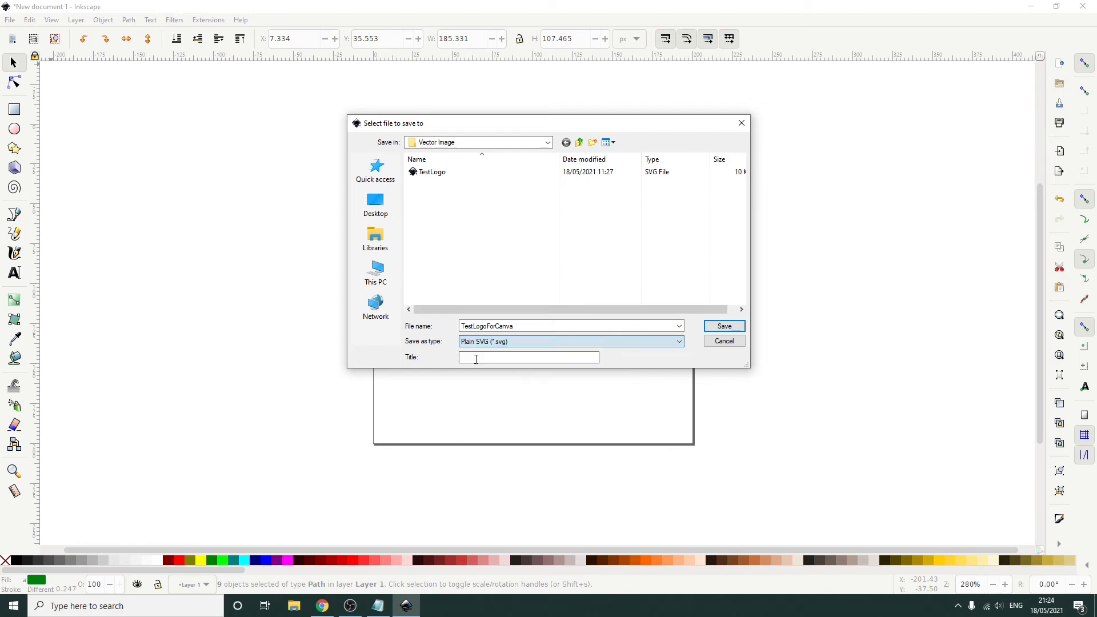
click(737, 327)
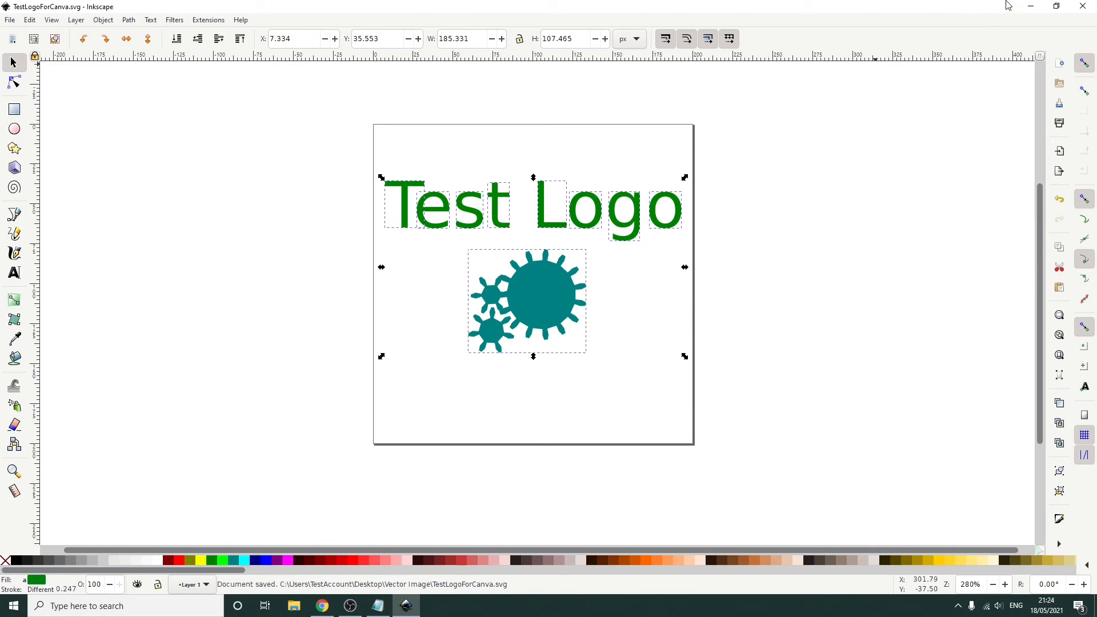
Minimise the drawing and open TestLogoForCanva from the desktop's Vector Image folder in Notepad++
click(1039, 12)
double_click(68, 364)
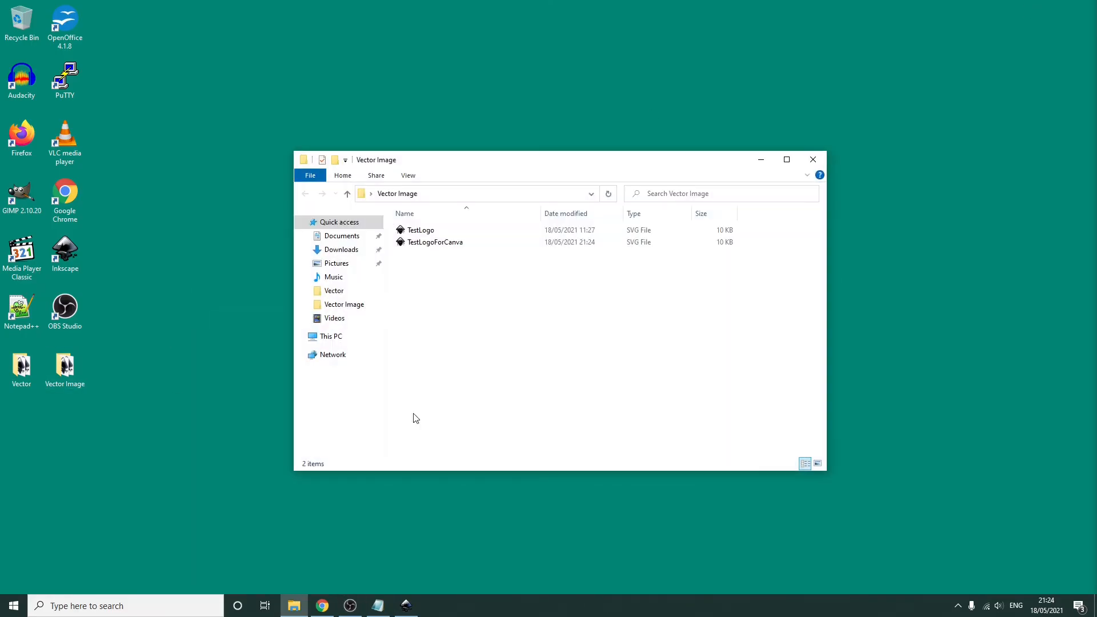
click(423, 245)
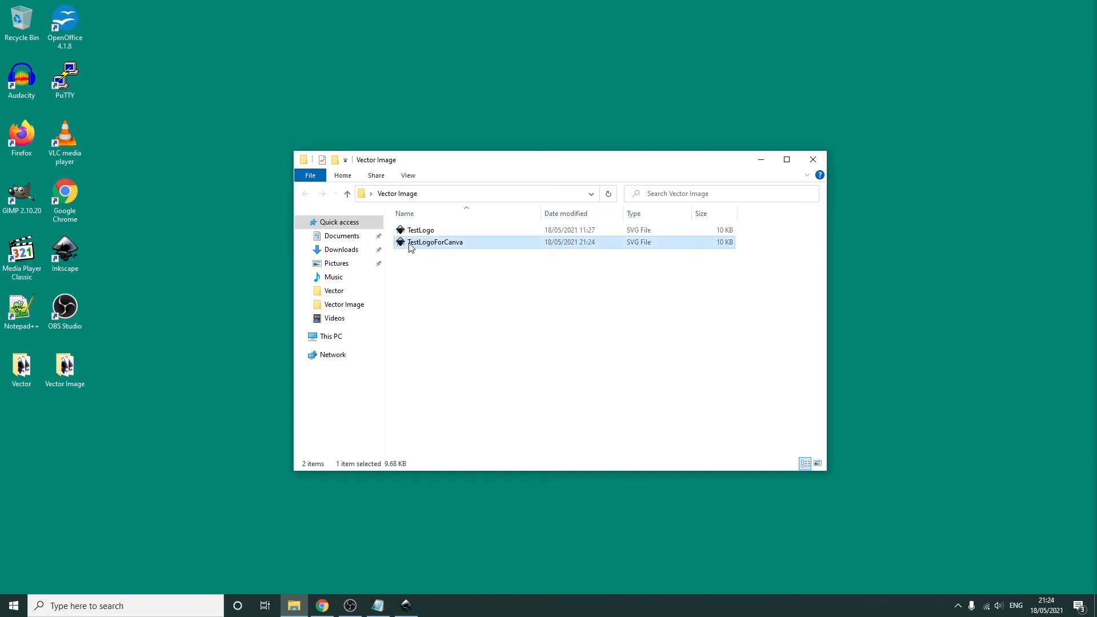
right_click(473, 246)
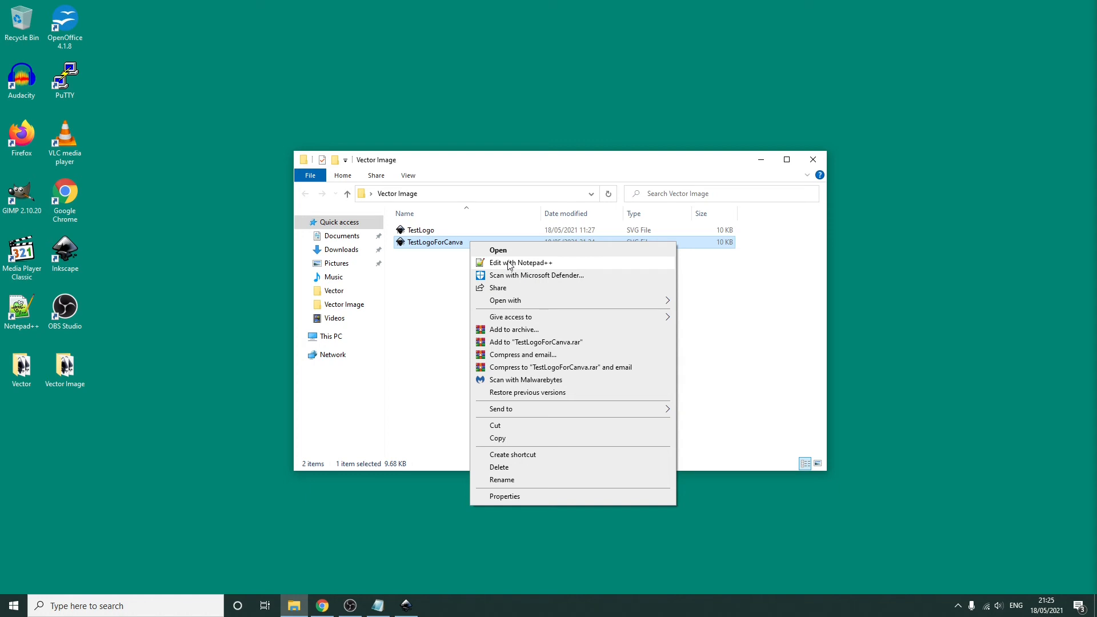
click(551, 265)
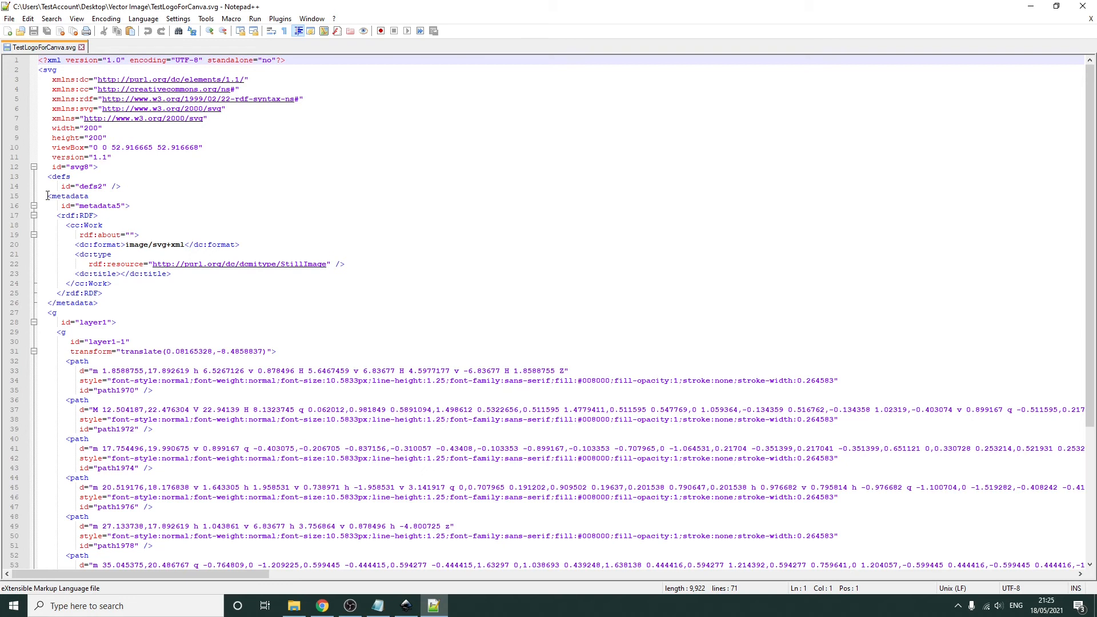
Delete the whole metadata element, from its opening to its closing tag, along with the leftover blank line
click(43, 195)
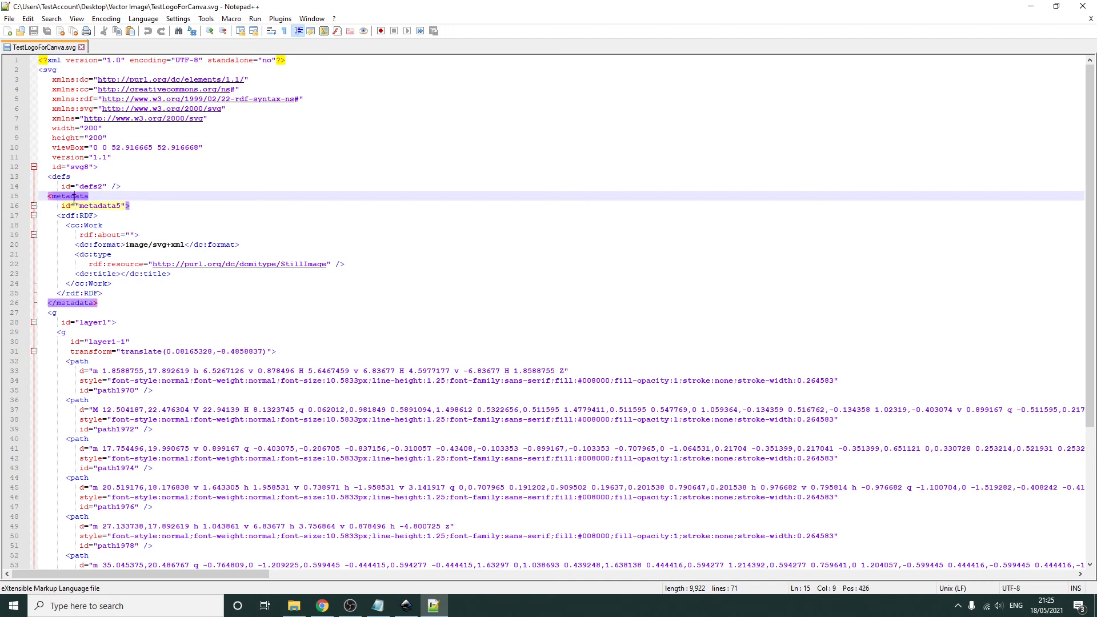
drag(120, 302, 36, 196)
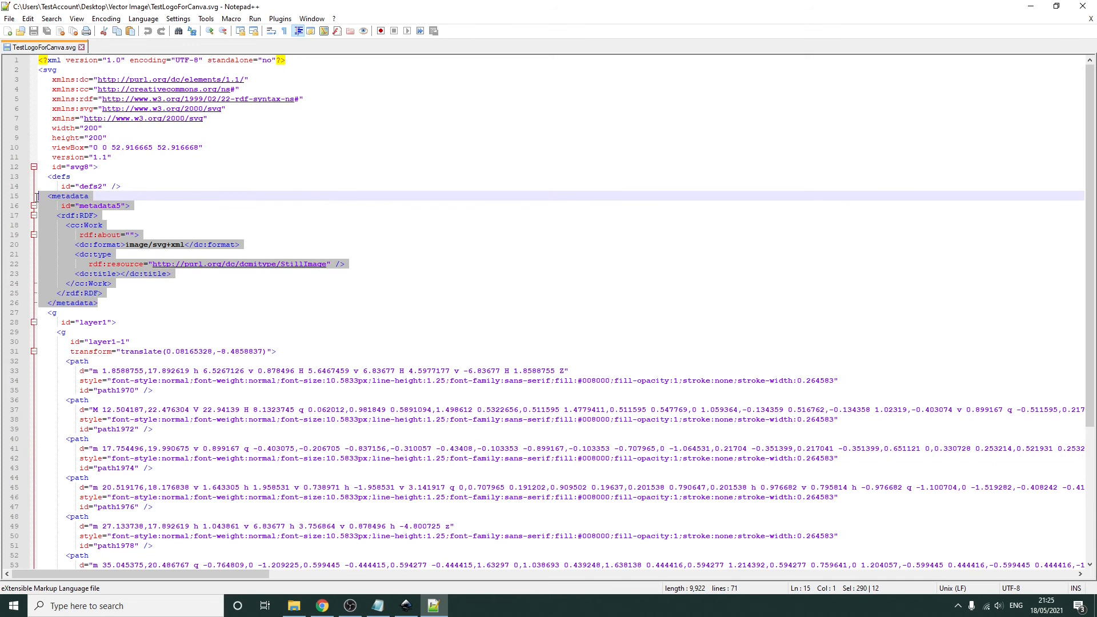
key(Delete)
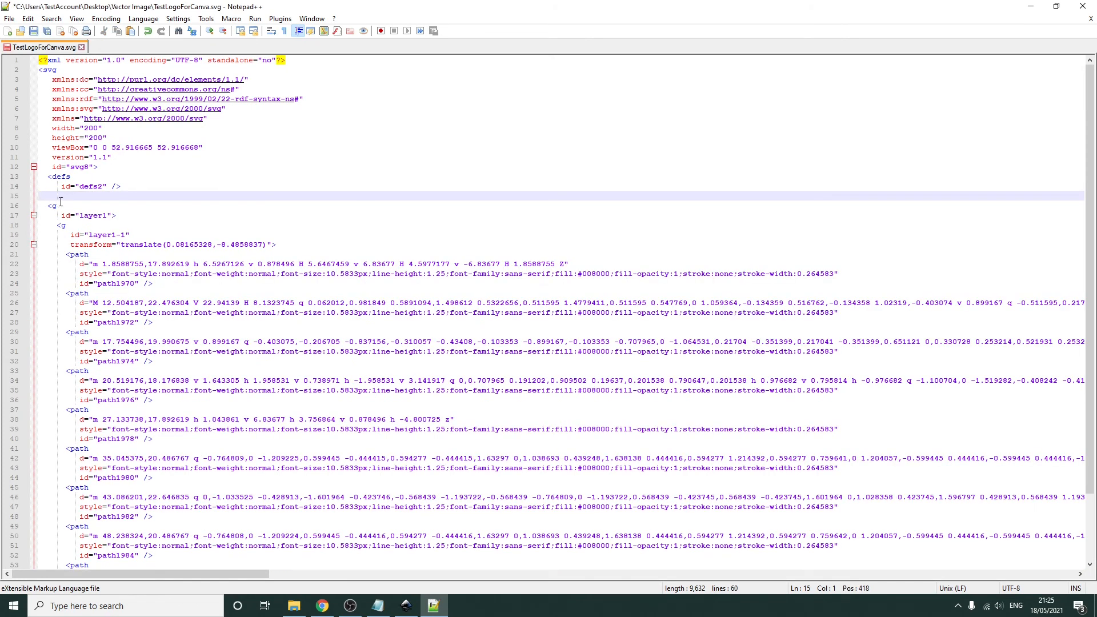
key(BackSpace)
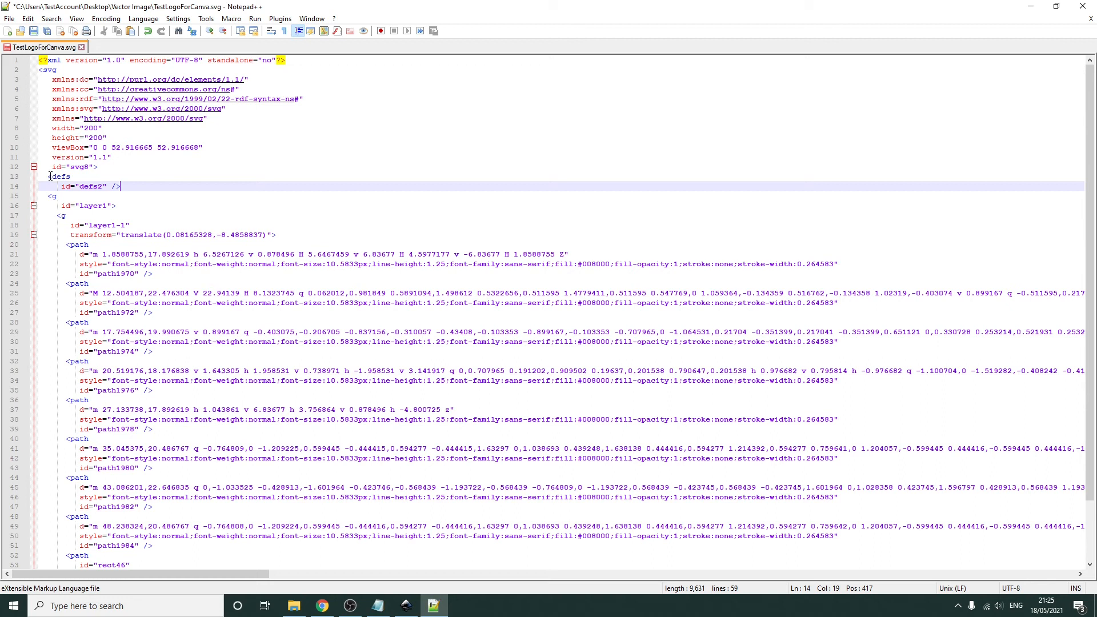
Leave the defs element in place, save the edited TestLogoForCanva.svg and close the text editor
drag(43, 176, 69, 179)
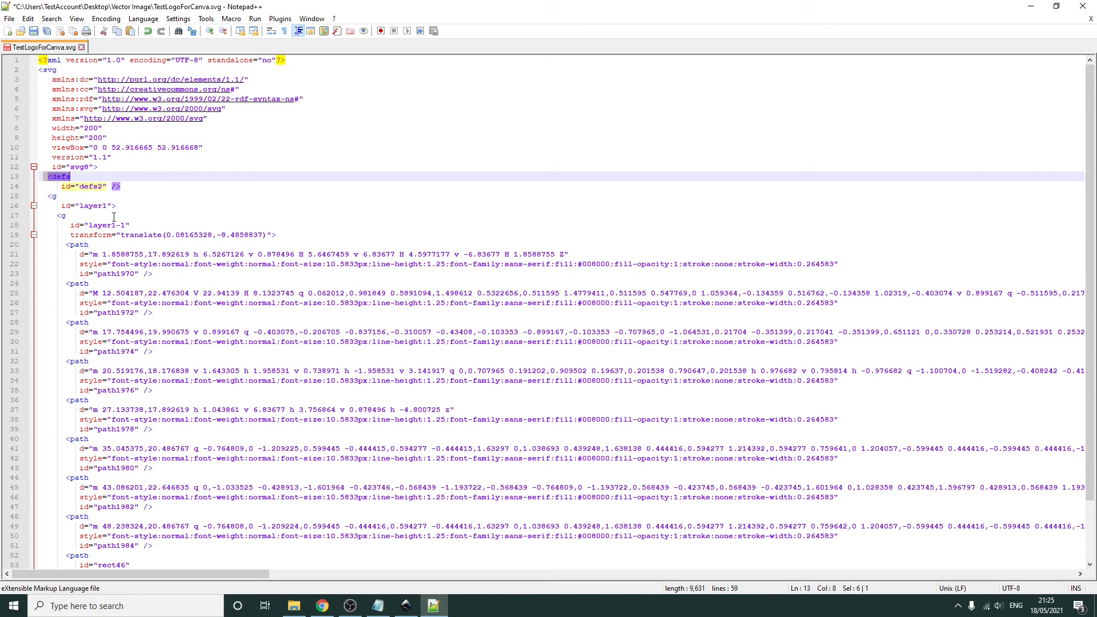
click(153, 208)
click(141, 186)
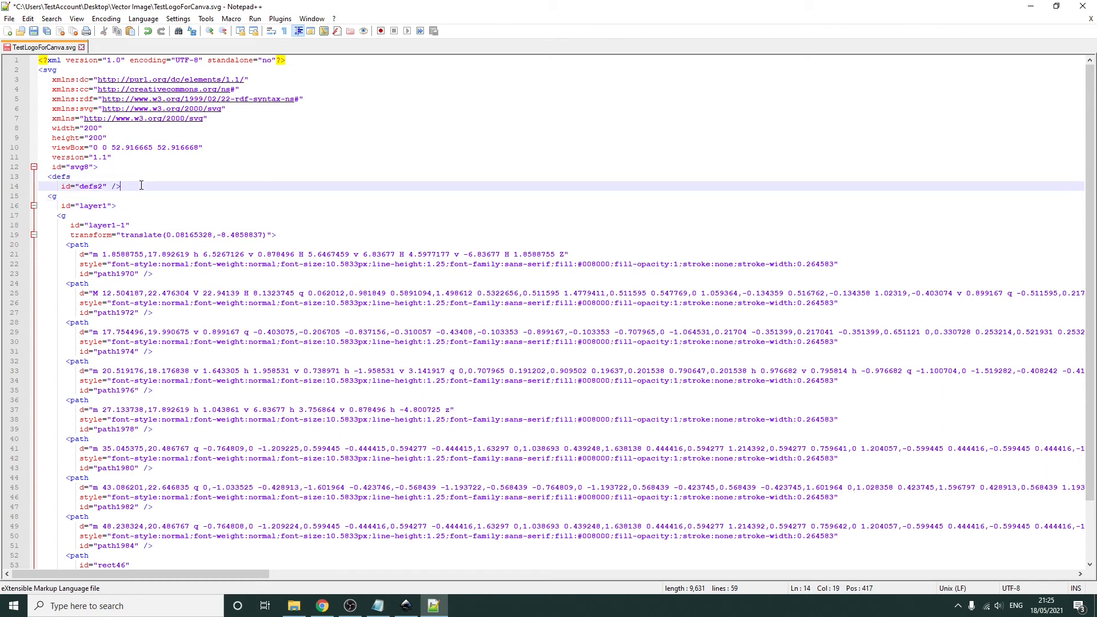
click(9, 19)
click(36, 108)
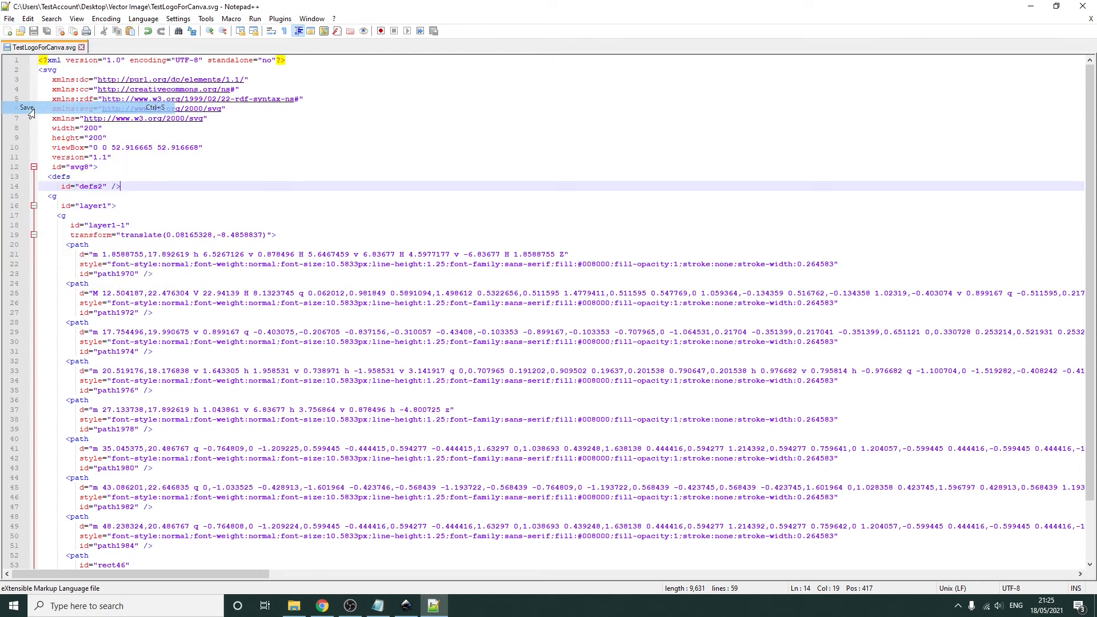
click(1083, 6)
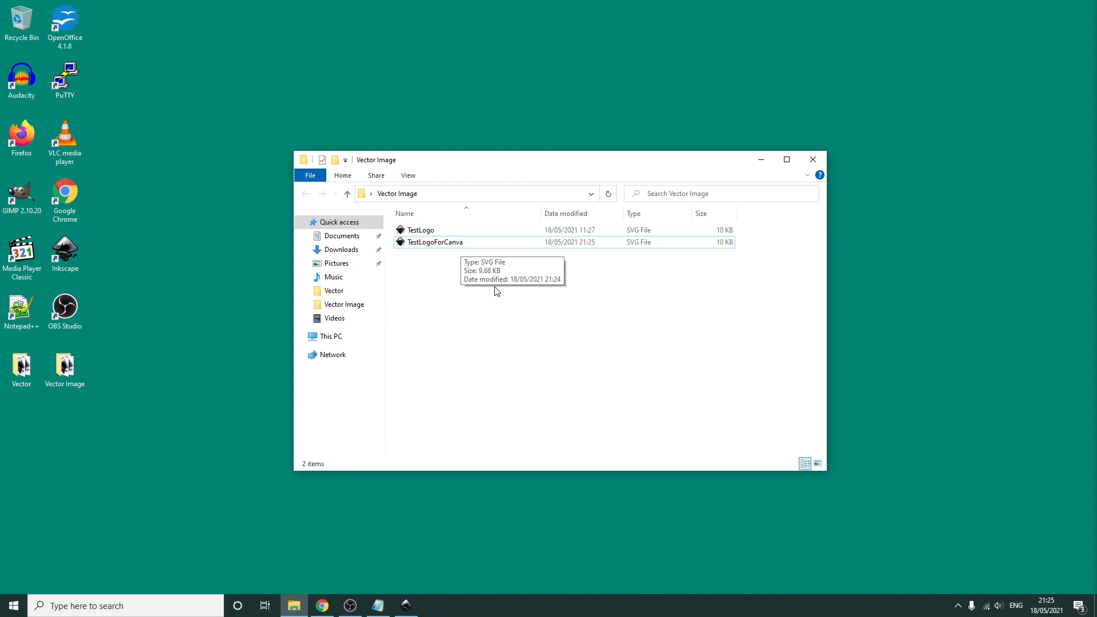
Switch to Canva in the browser and upload TestLogoForCanva from this device's Vector Image folder
click(316, 610)
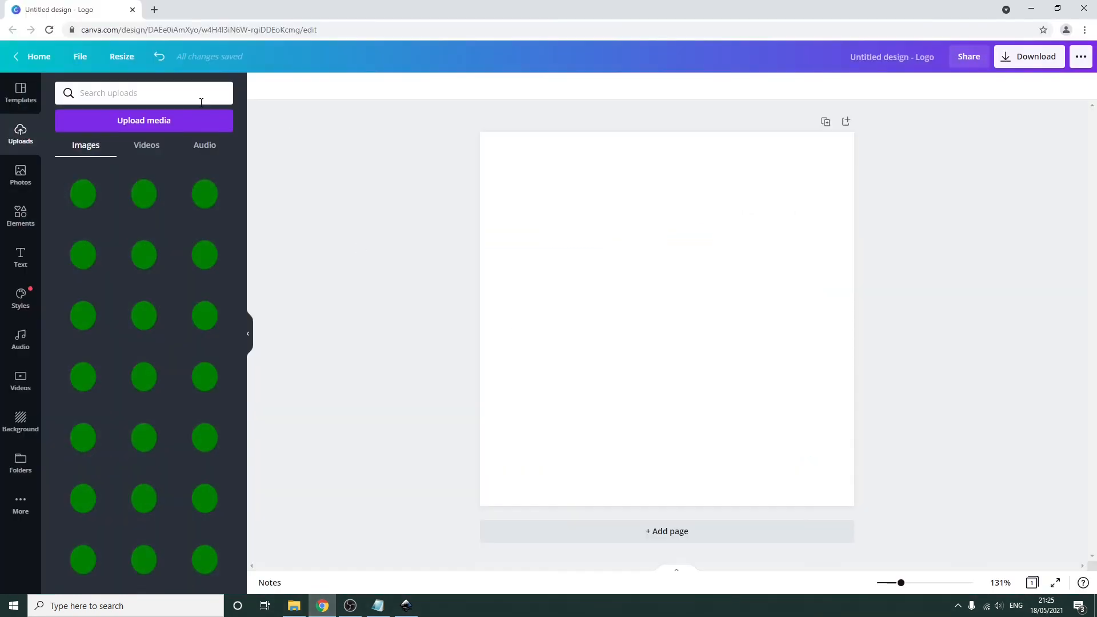
click(143, 123)
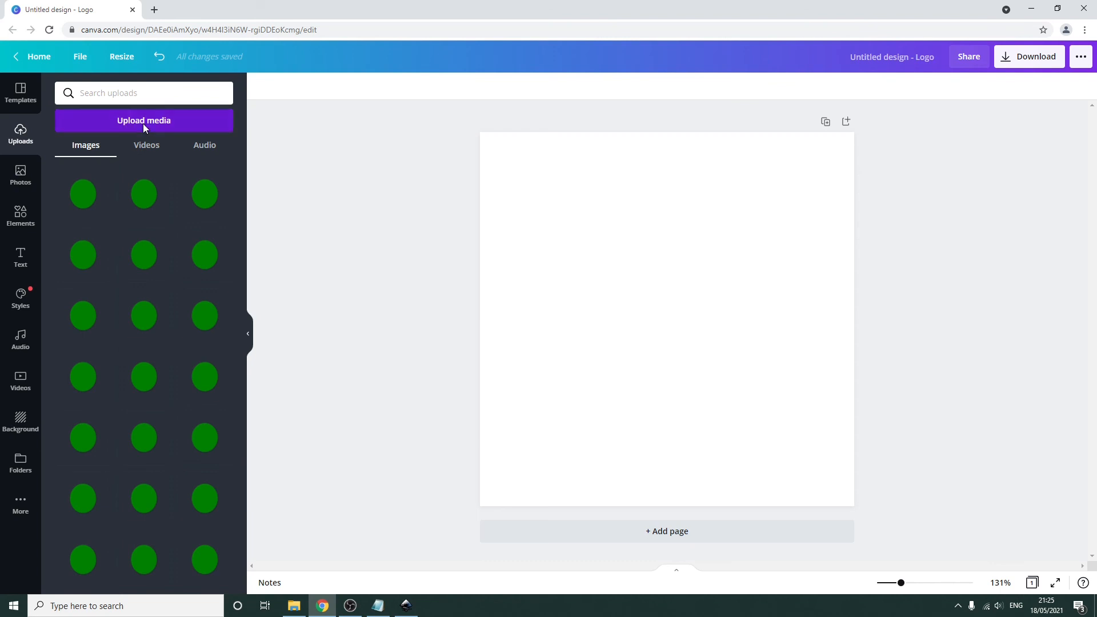
click(73, 149)
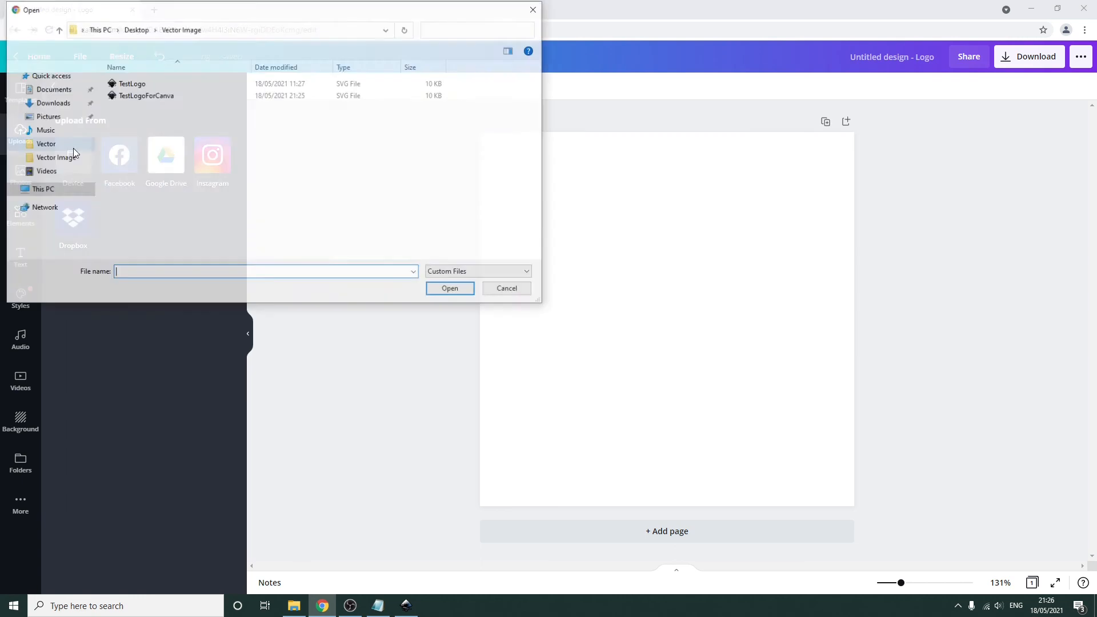
click(124, 97)
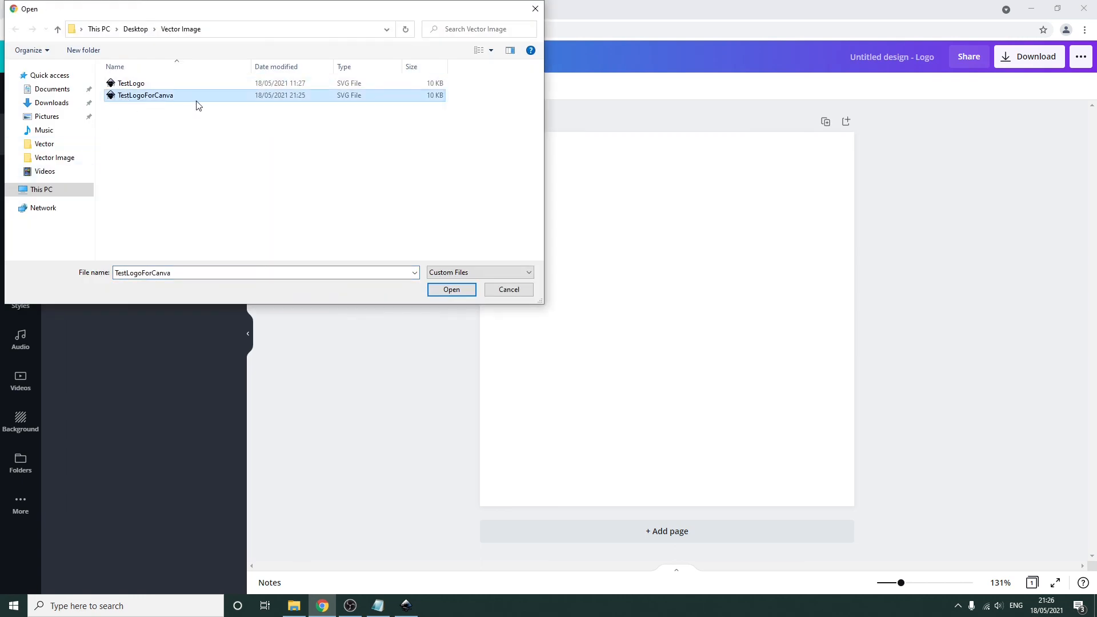
click(451, 289)
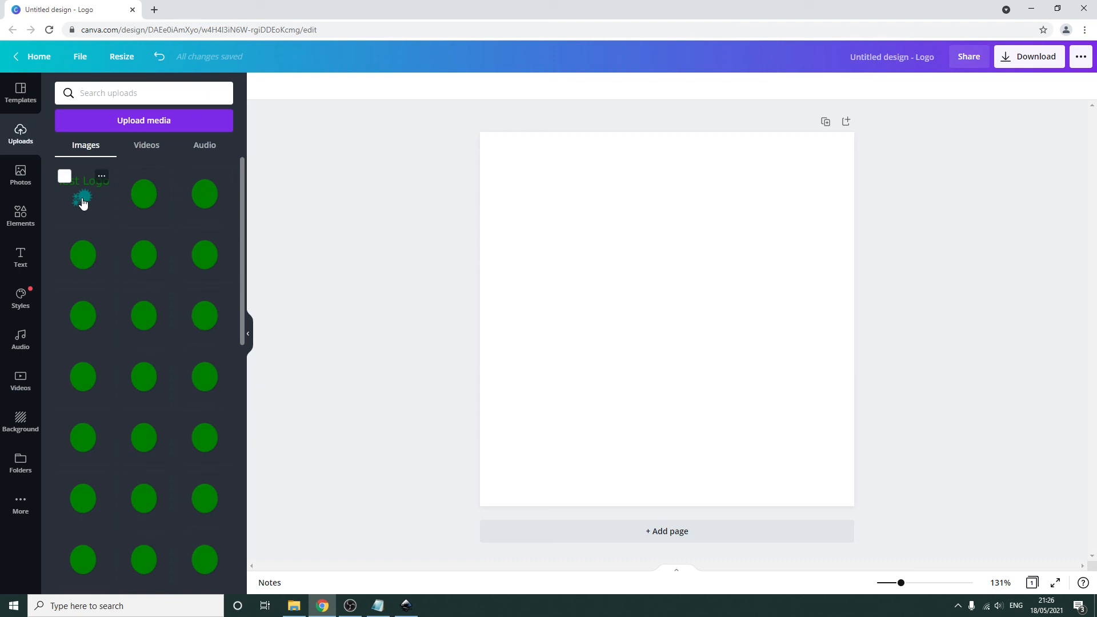
Place the uploaded Test Logo image on the blank page, then enlarge and reposition it within the upper middle of the page
click(83, 202)
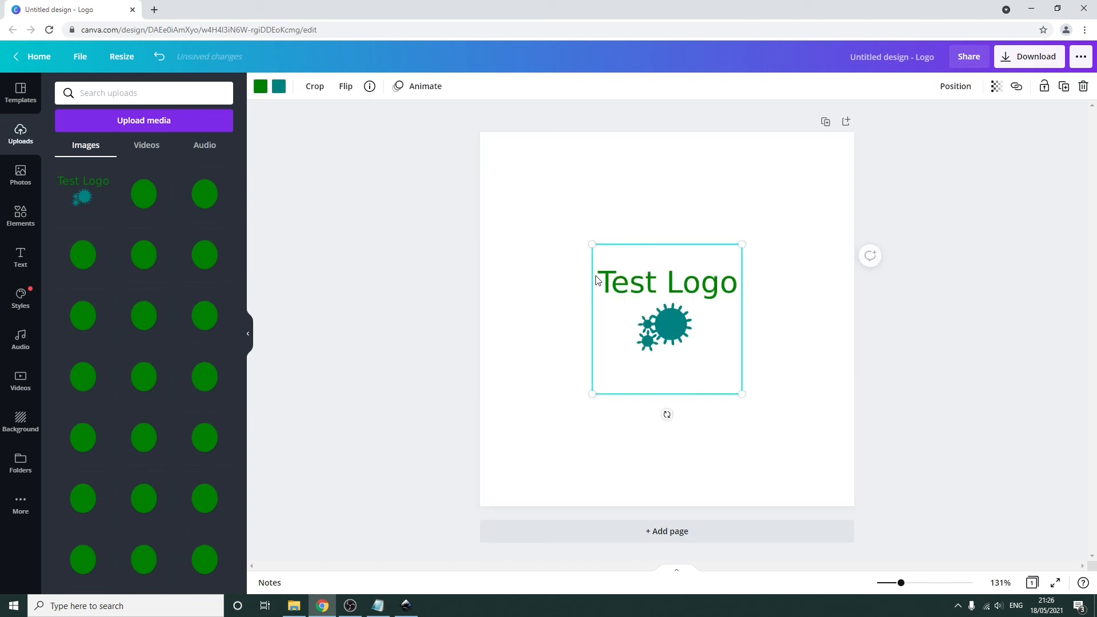
drag(592, 246, 519, 222)
drag(648, 298, 694, 322)
drag(592, 222, 569, 239)
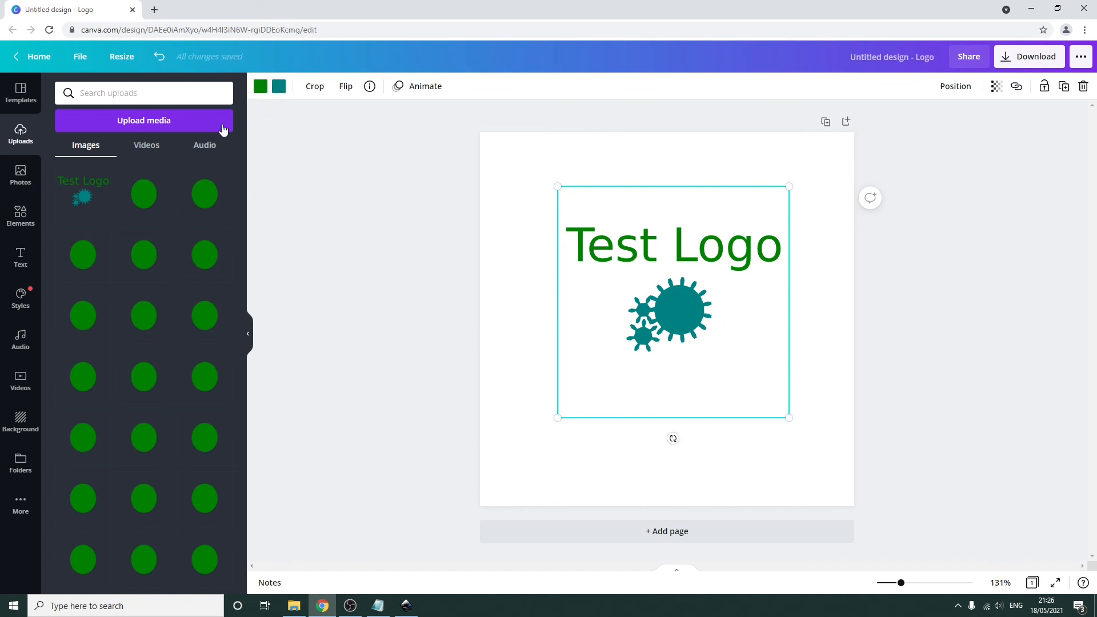
Recolour the logo's gears with the orange-yellow Test shades colour and its lettering with the default bright red, then enlarge the logo slightly
click(278, 90)
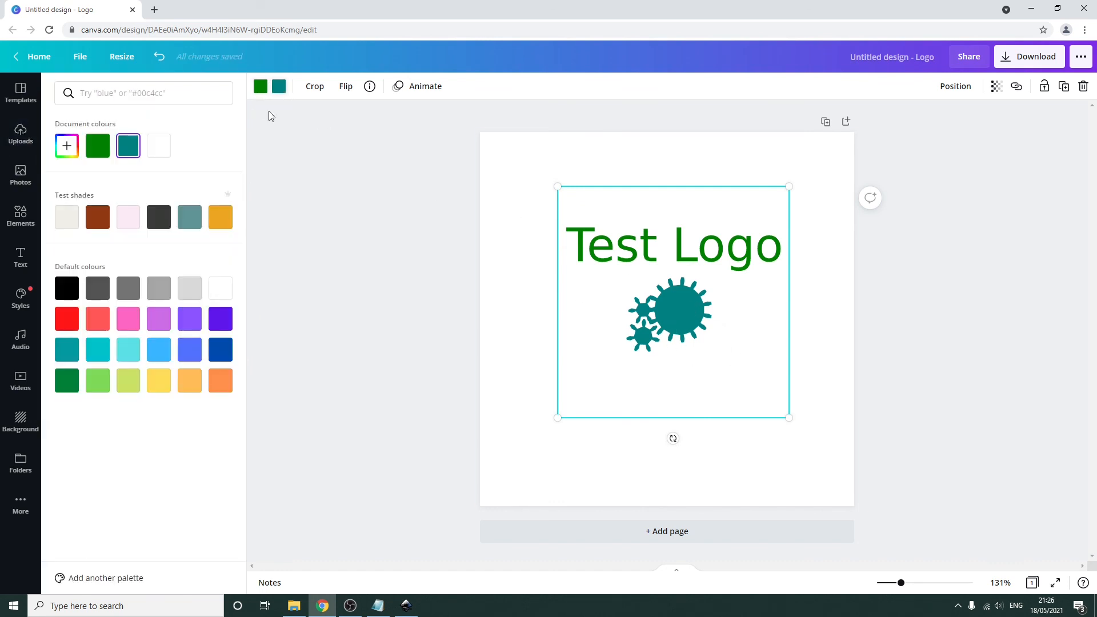
click(220, 218)
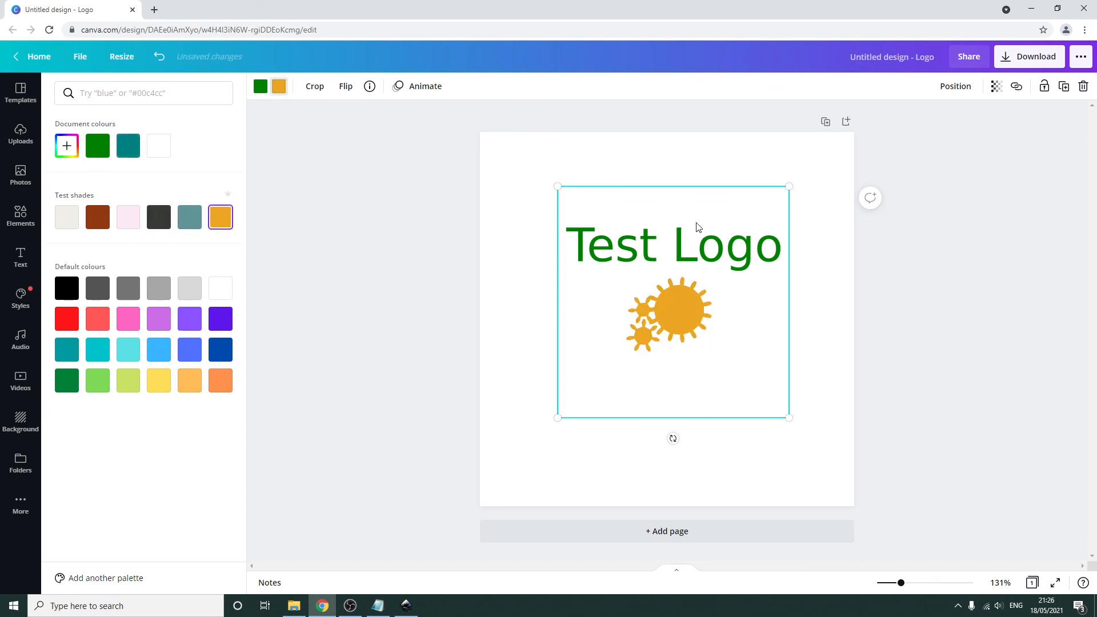
click(262, 85)
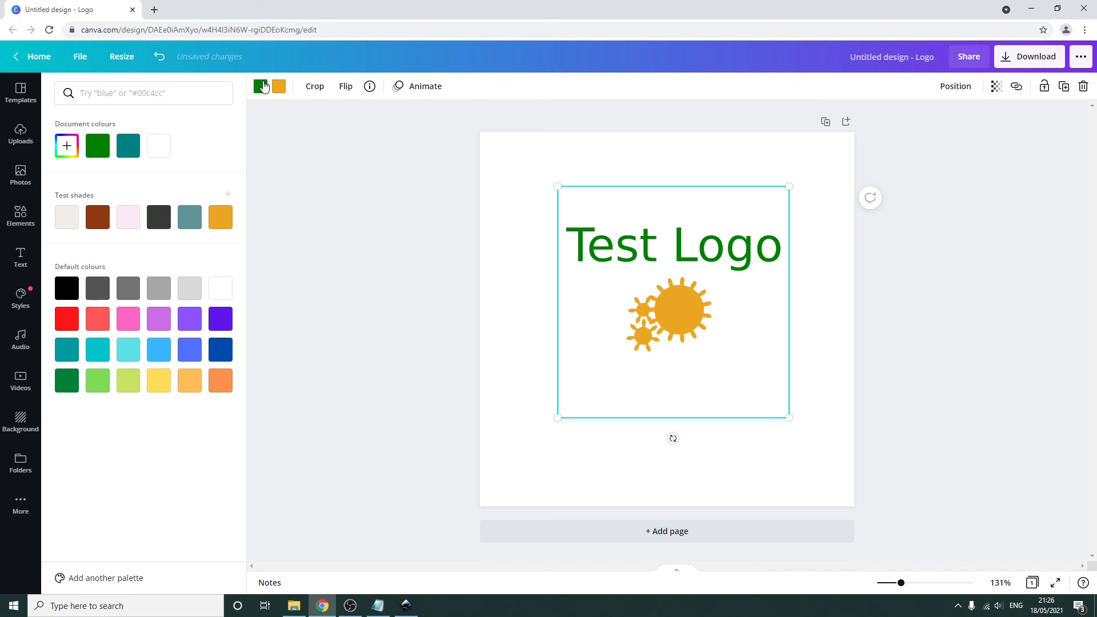
click(71, 321)
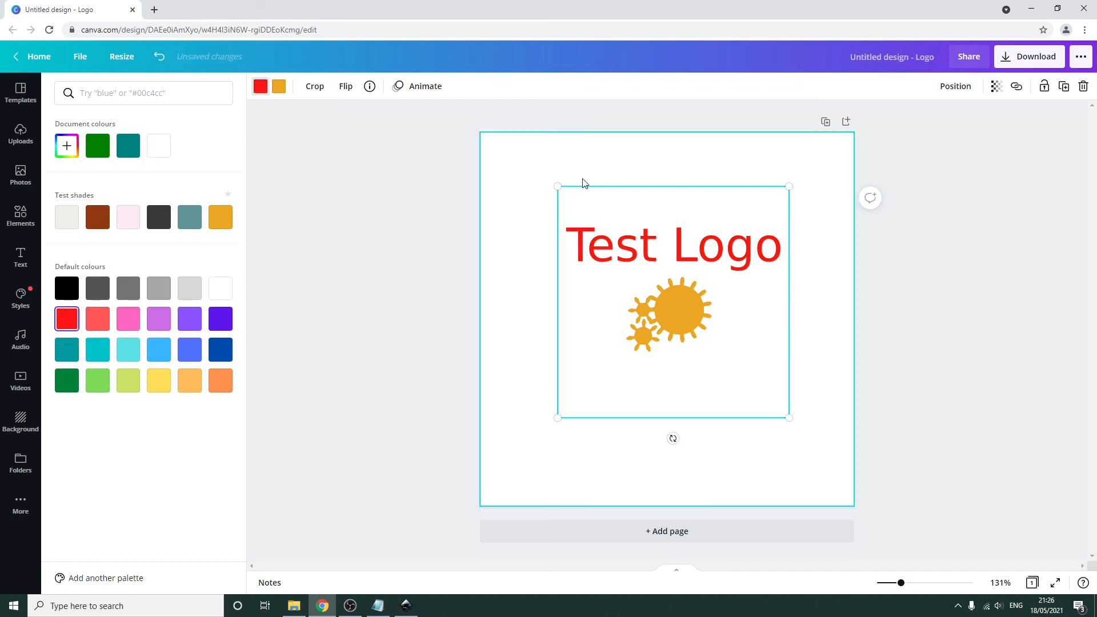
mouse_move(552, 181)
mouse_down()
mouse_move(507, 152)
mouse_move(538, 178)
mouse_up()
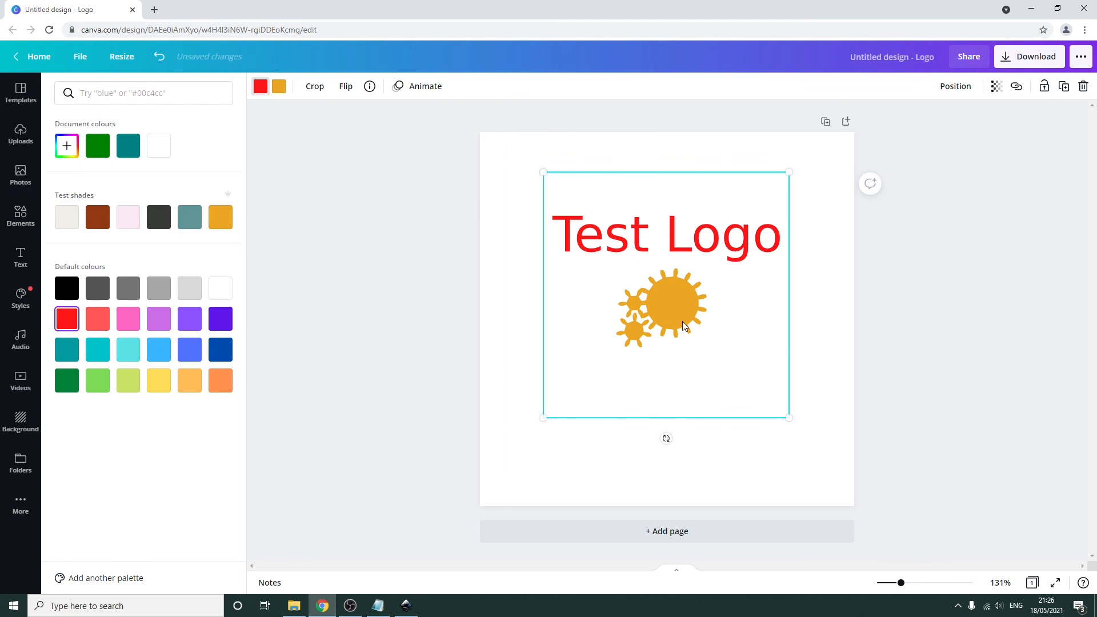